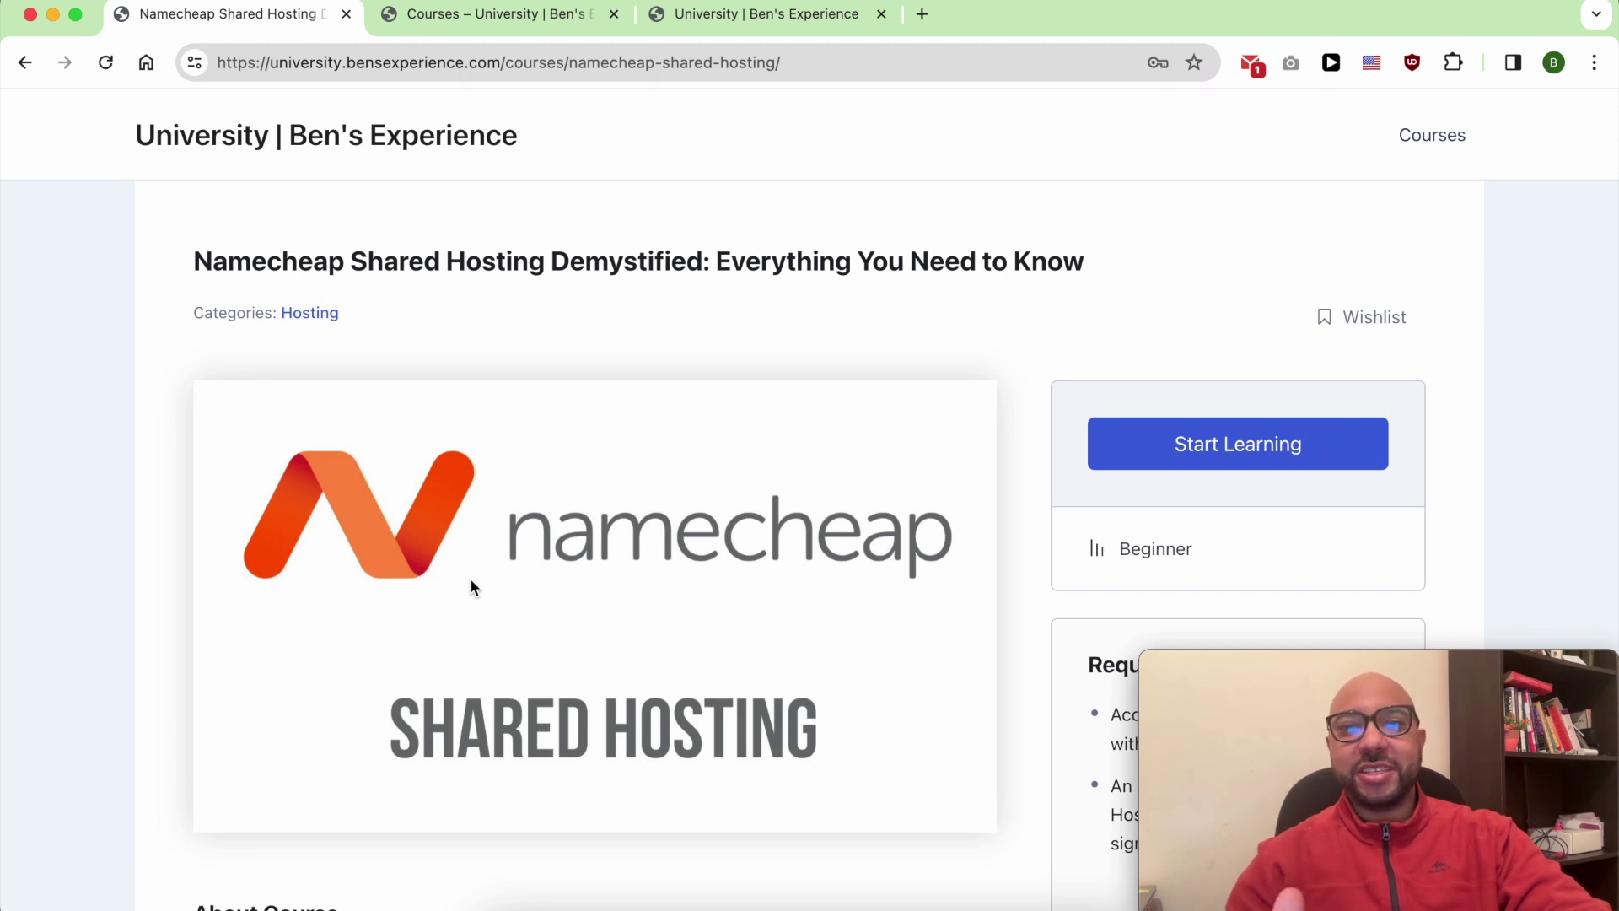
Step: Review the Namecheap Shared Hosting course outline by expanding its content sections, and view the Courses list and the university home page
scroll(471, 586, down, 3)
scroll(470, 581, down, 10)
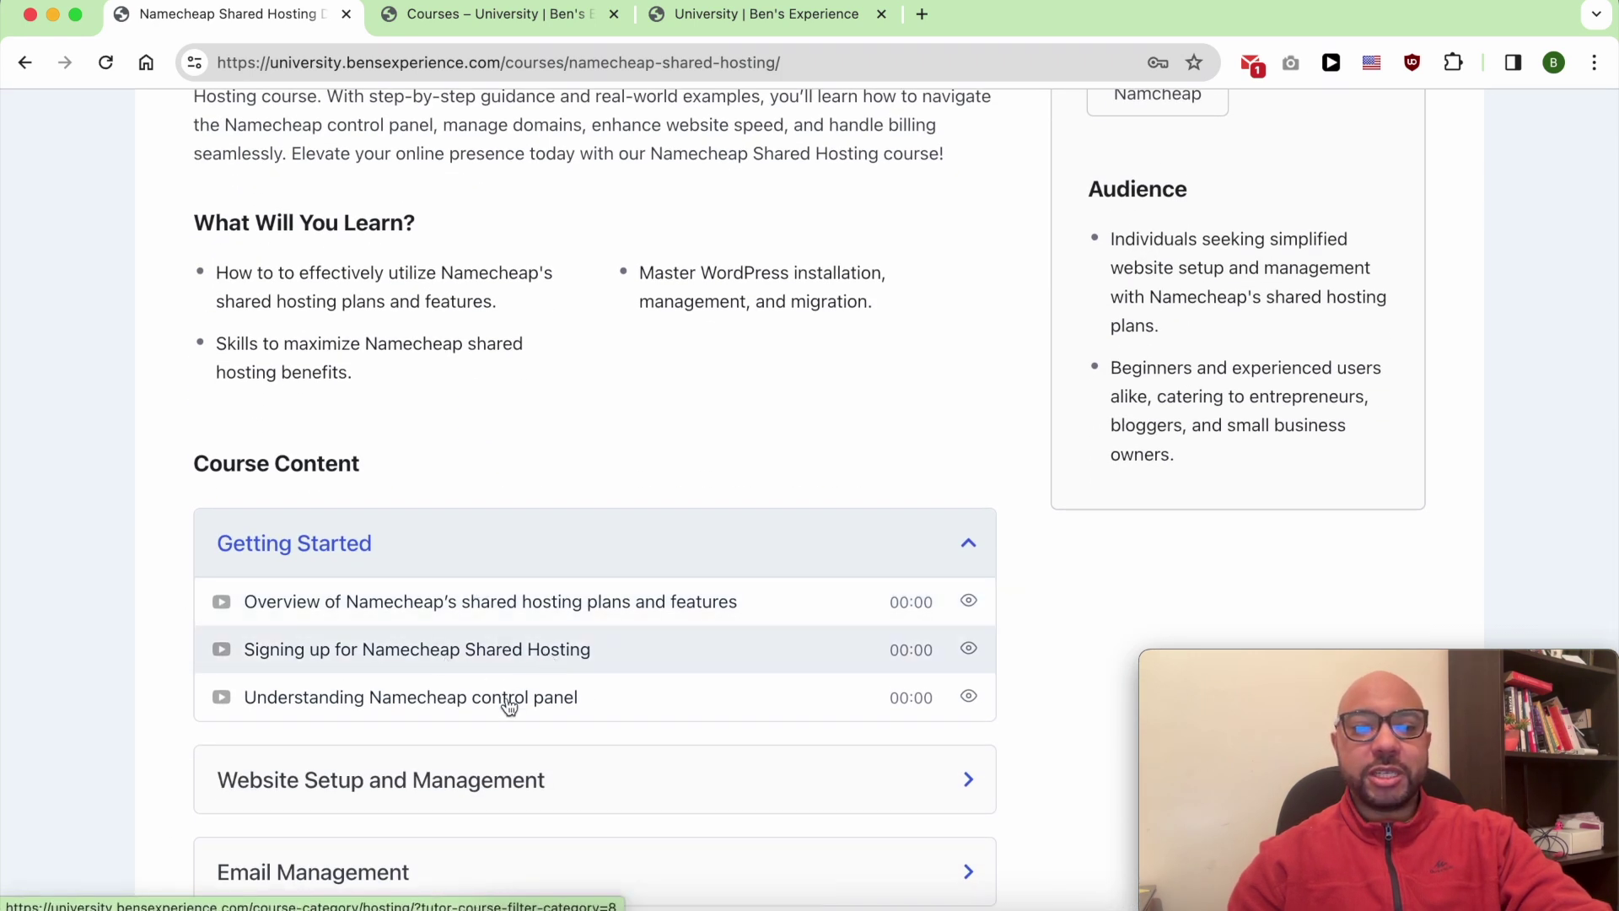
scroll(473, 721, down, 7)
click(481, 422)
click(363, 697)
scroll(365, 697, down, 5)
scroll(365, 696, down, 3)
click(394, 571)
click(399, 708)
scroll(401, 711, down, 5)
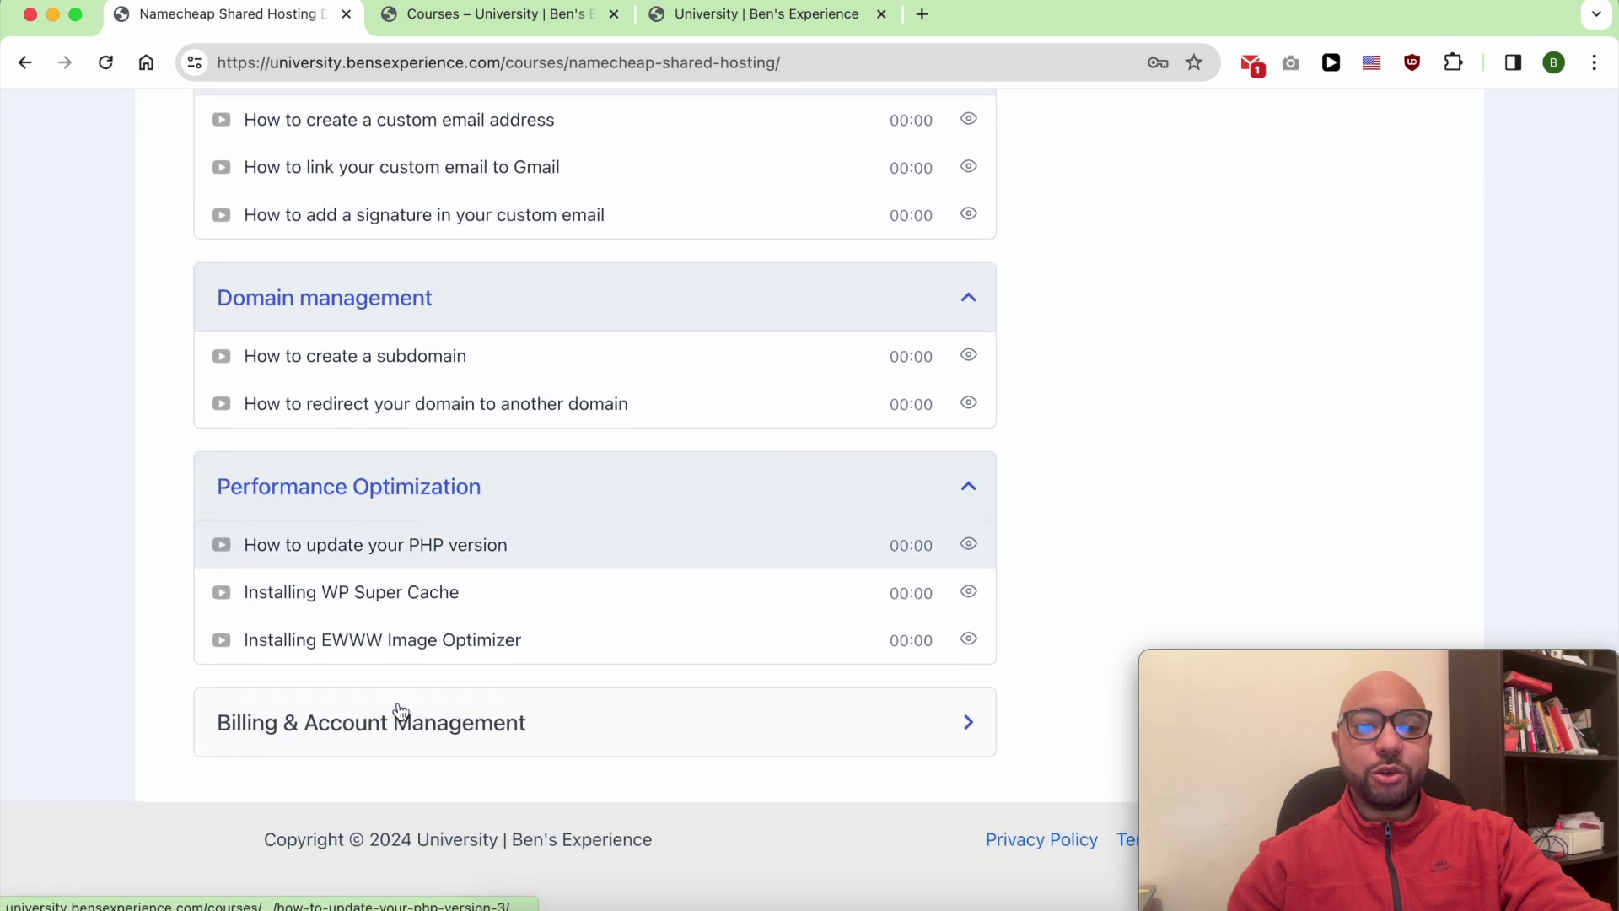
click(401, 713)
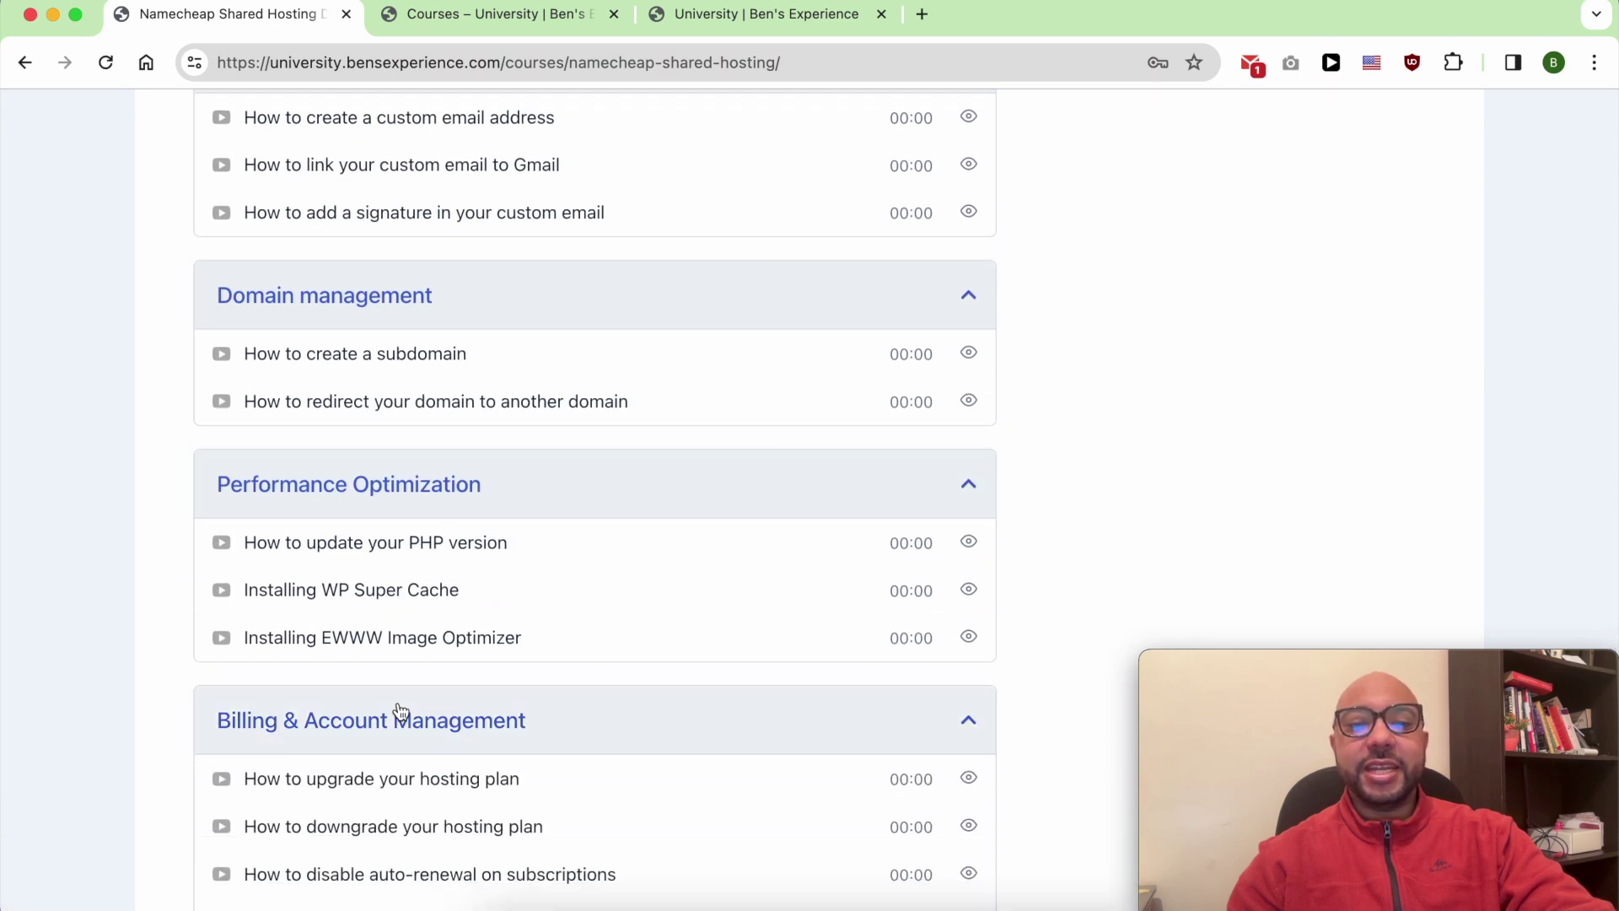
scroll(398, 709, down, 4)
click(523, 26)
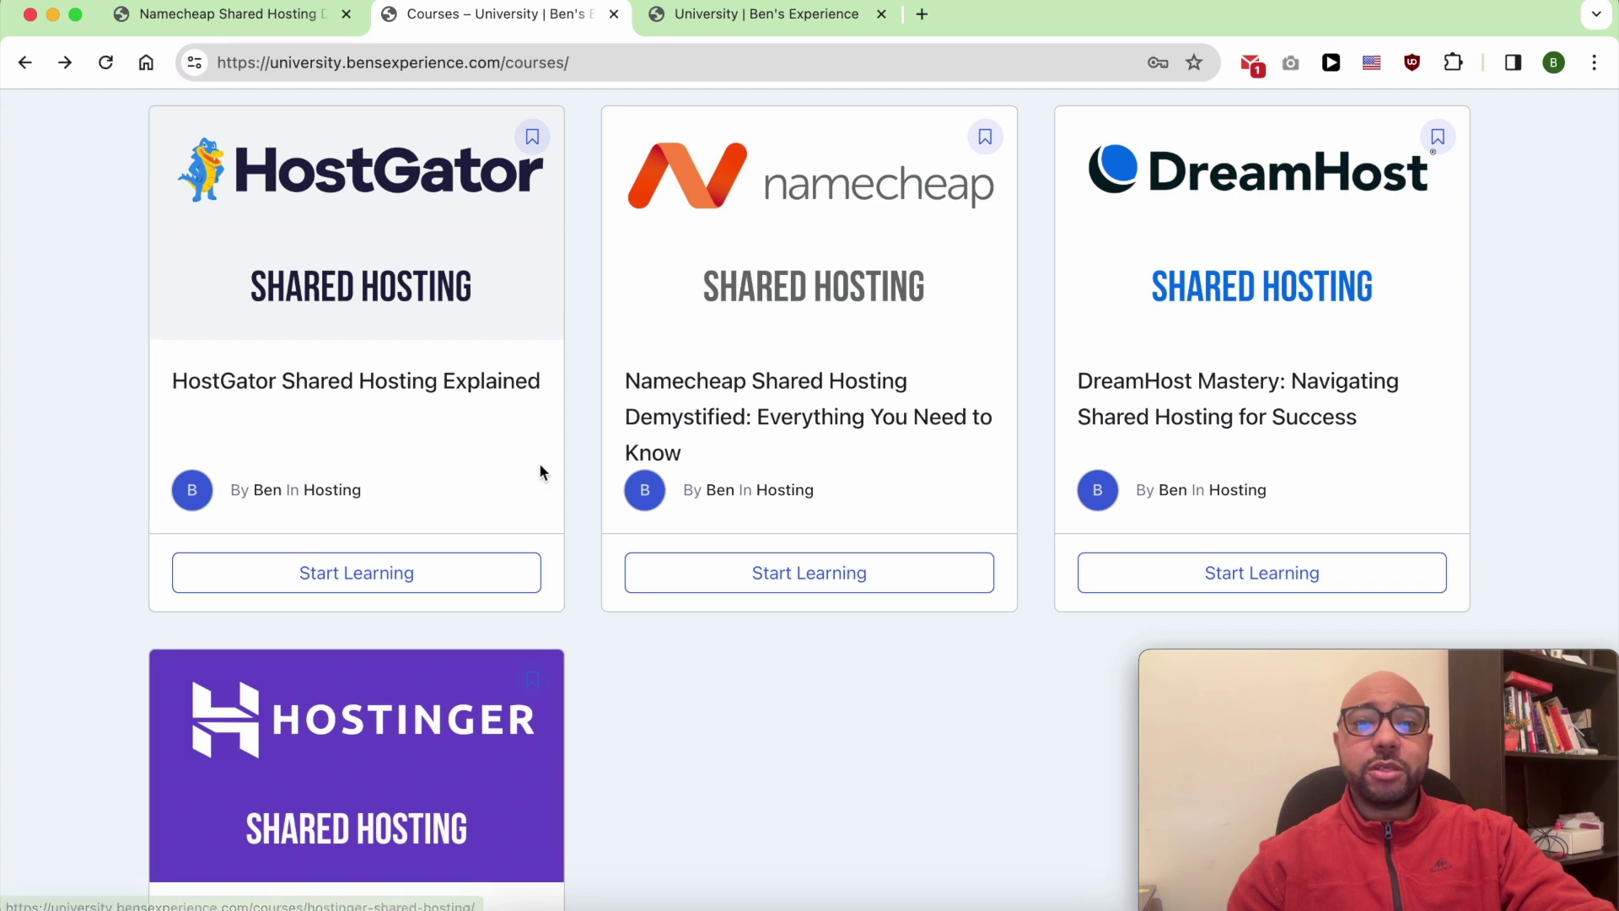
click(716, 26)
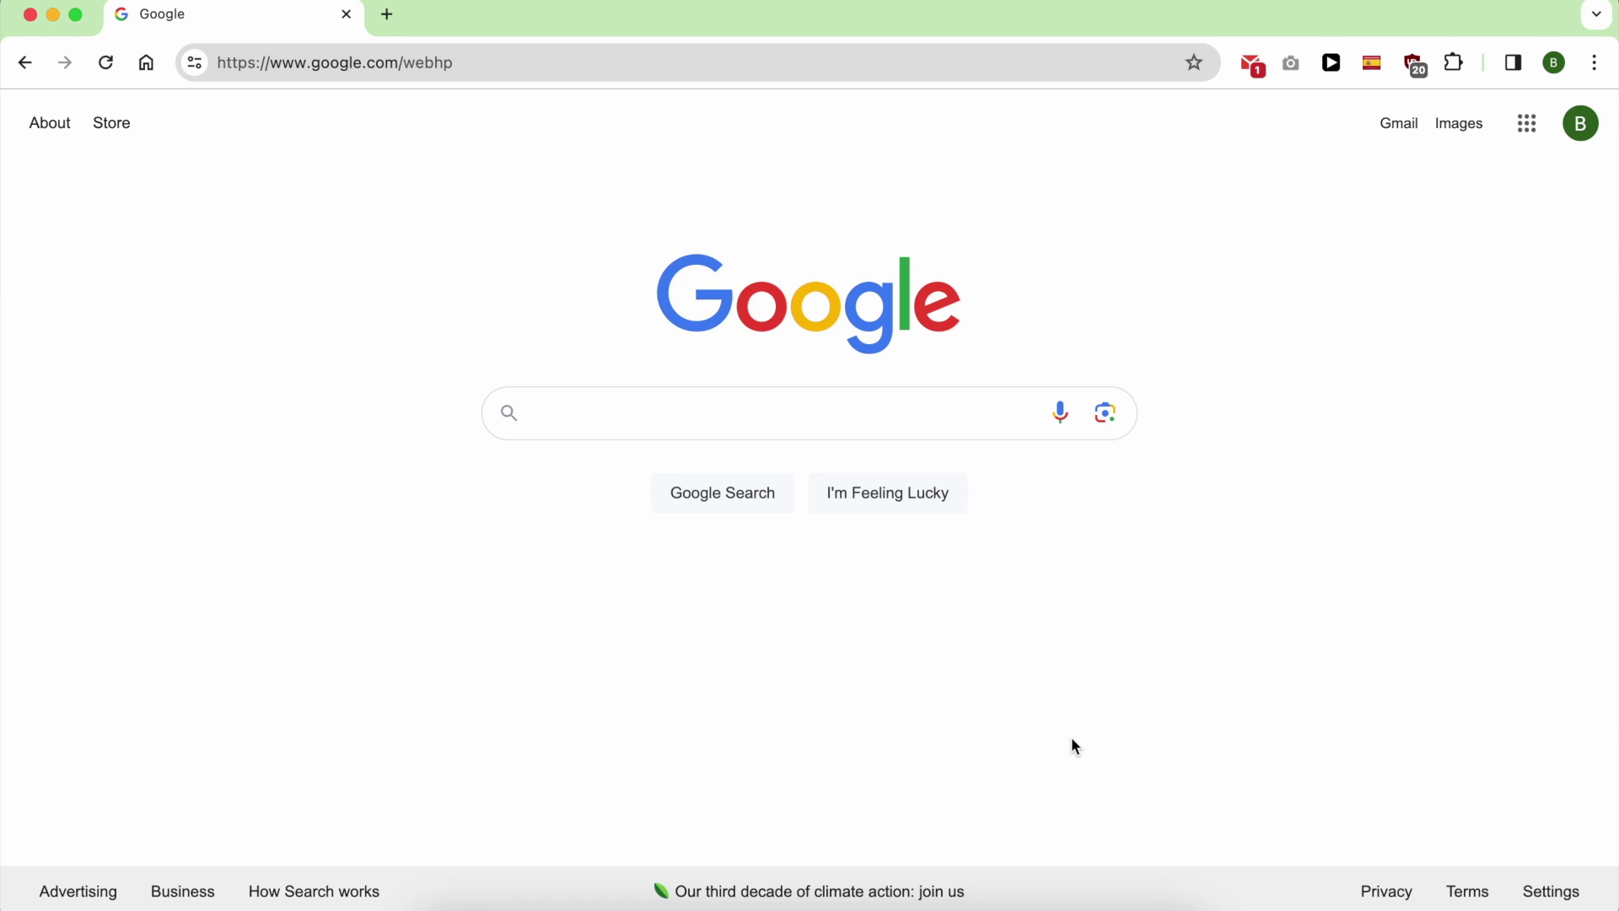
Step: Load bensexperience.com/namecheap and go to the Shared Hosting plans page
click(636, 73)
text(bensexperience.com/)
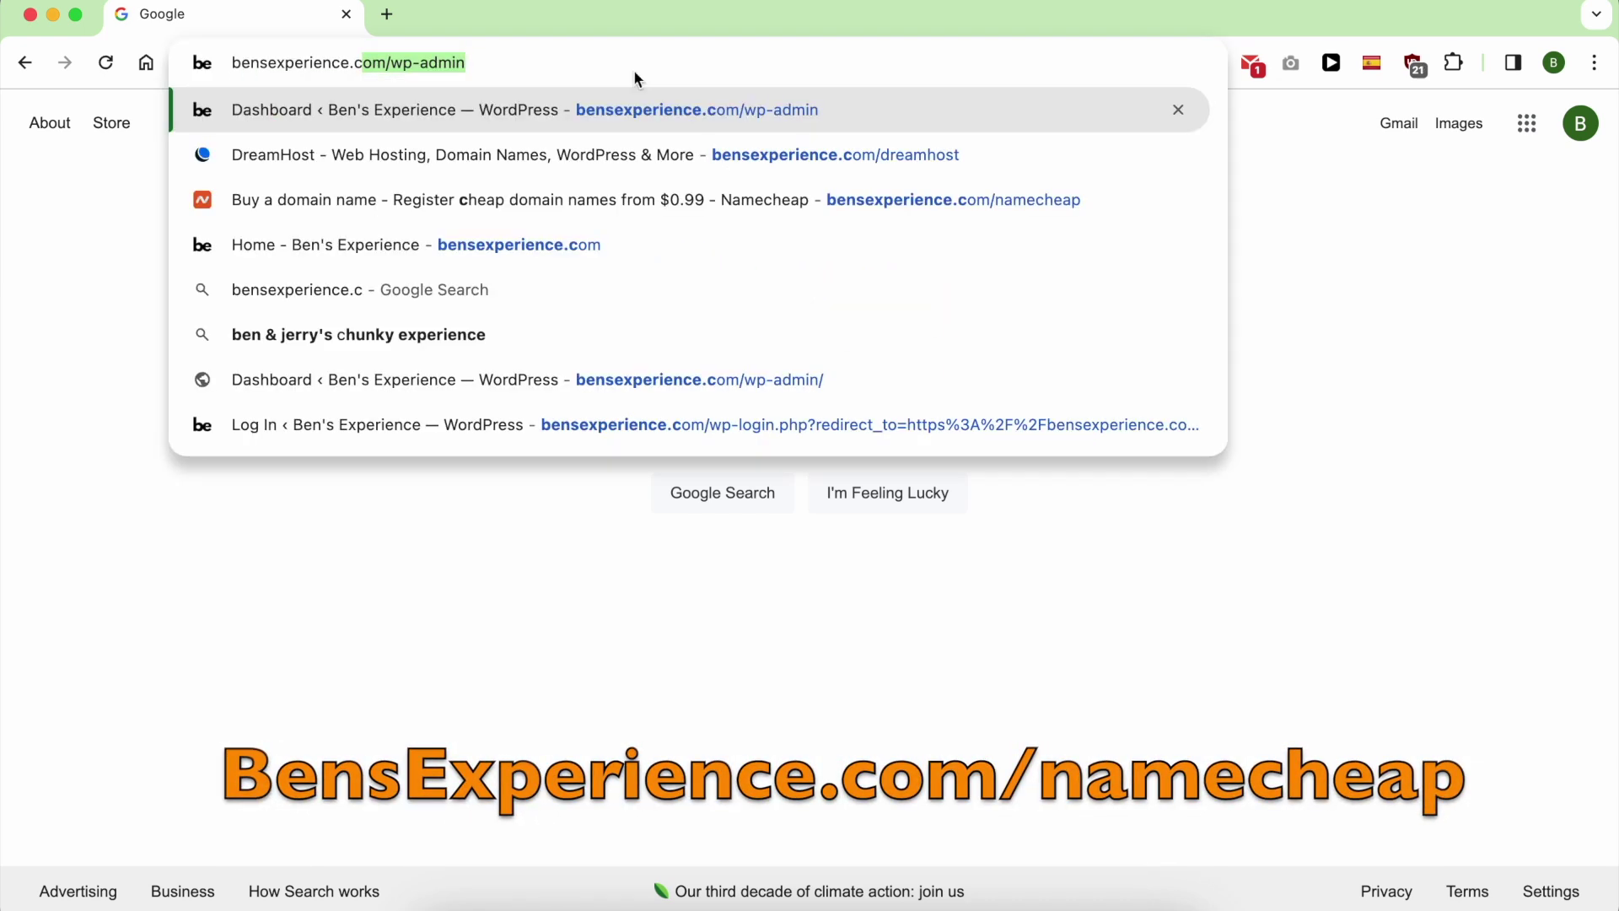
text(namecheap)
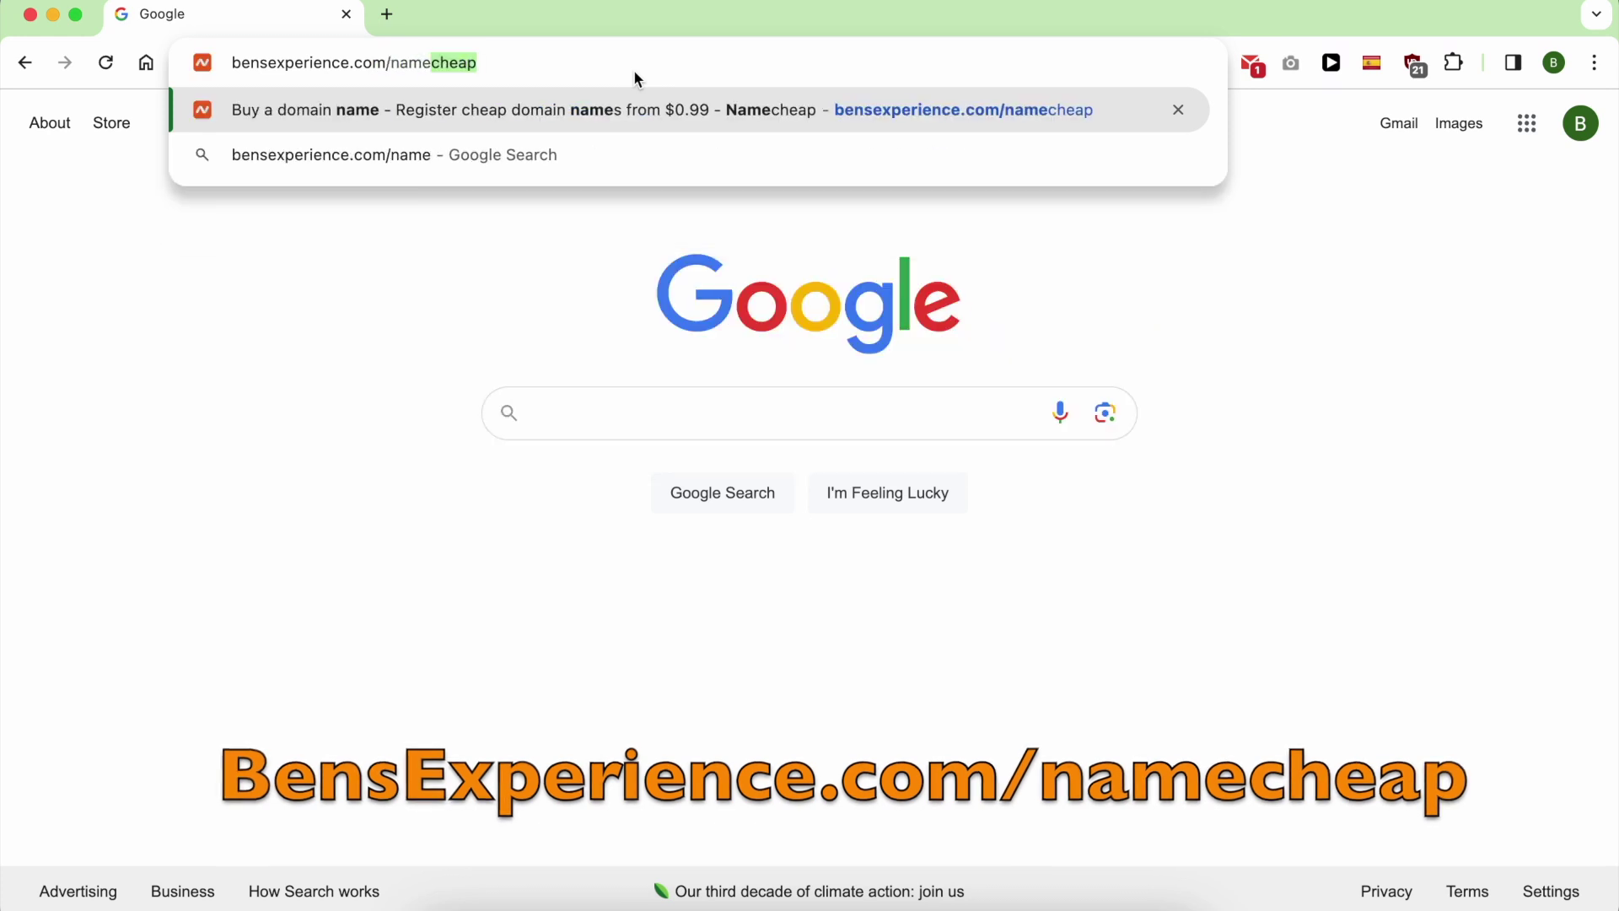
key(Return)
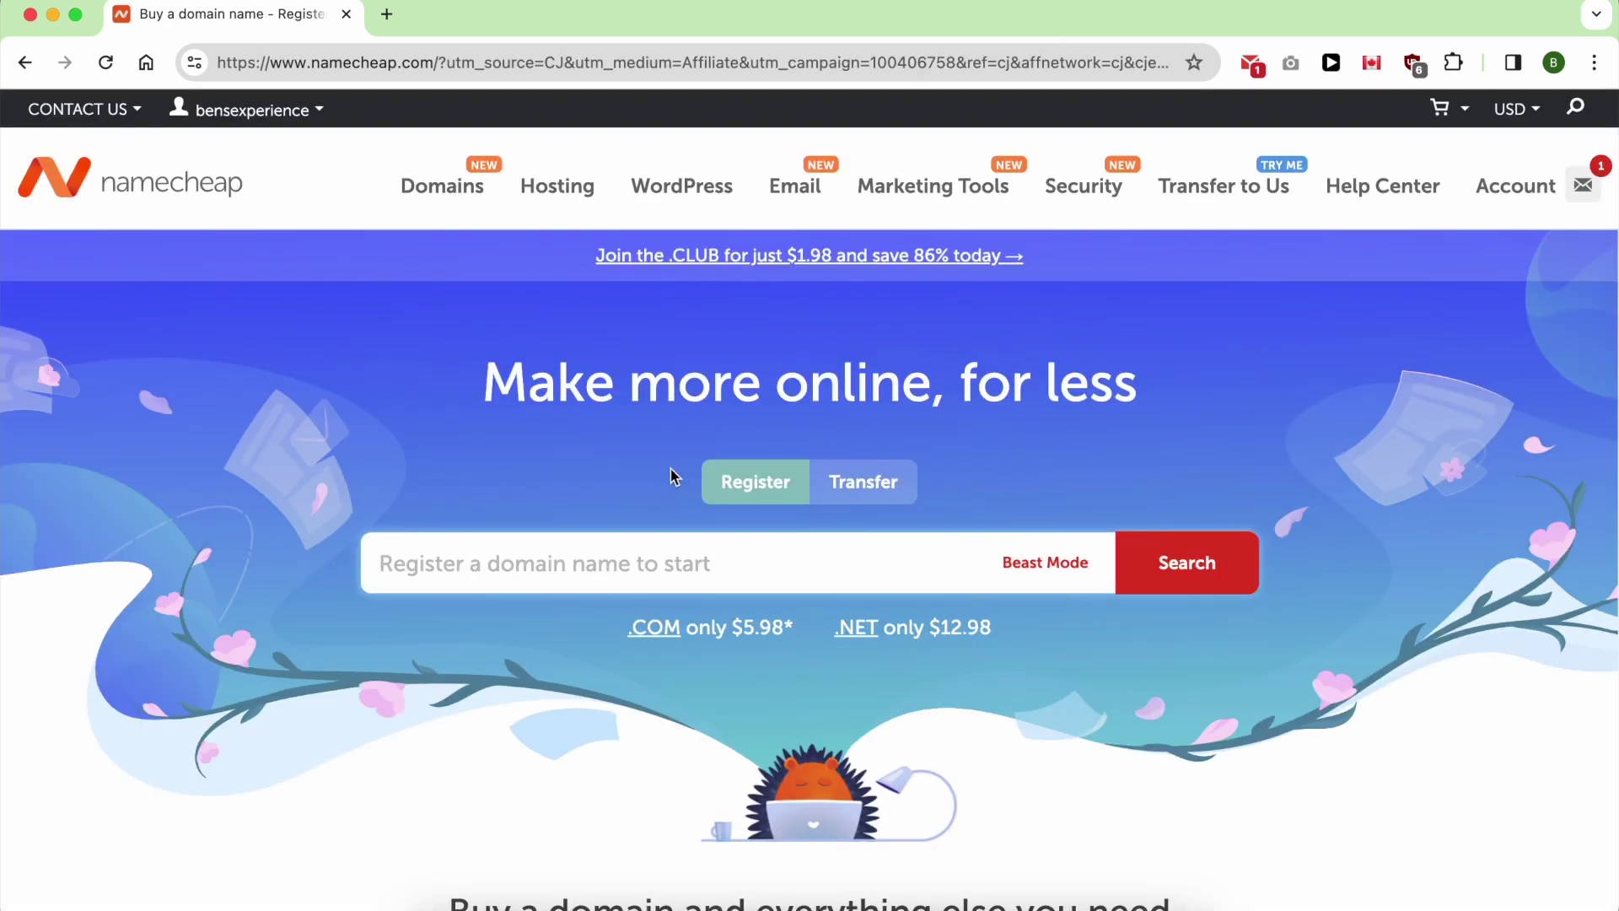
mouse_move(553, 181)
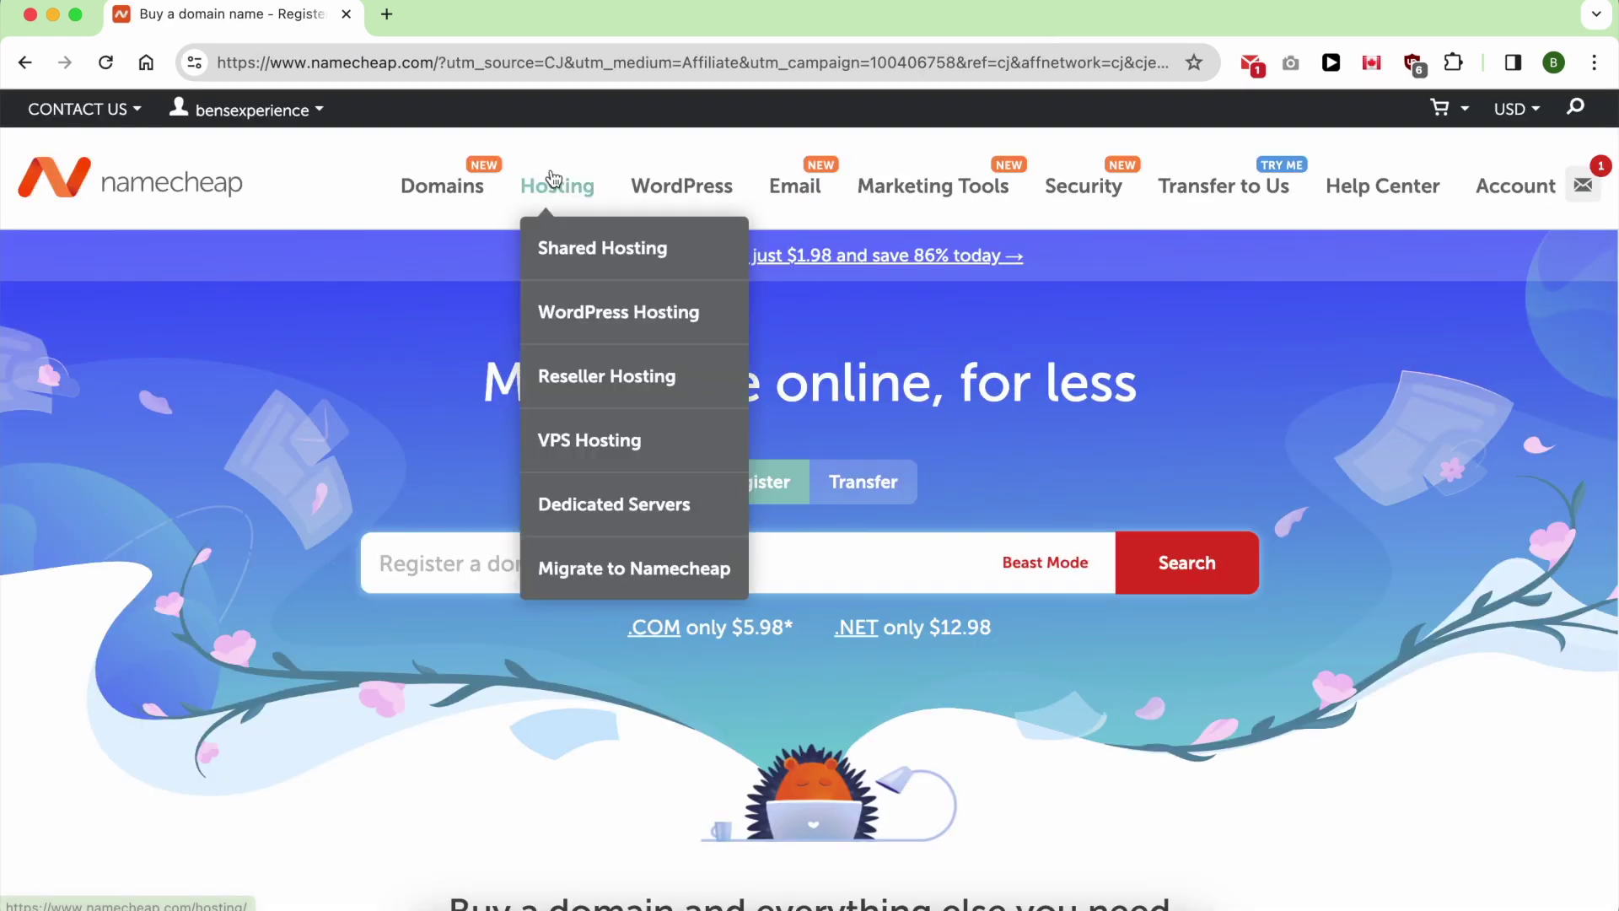
click(564, 247)
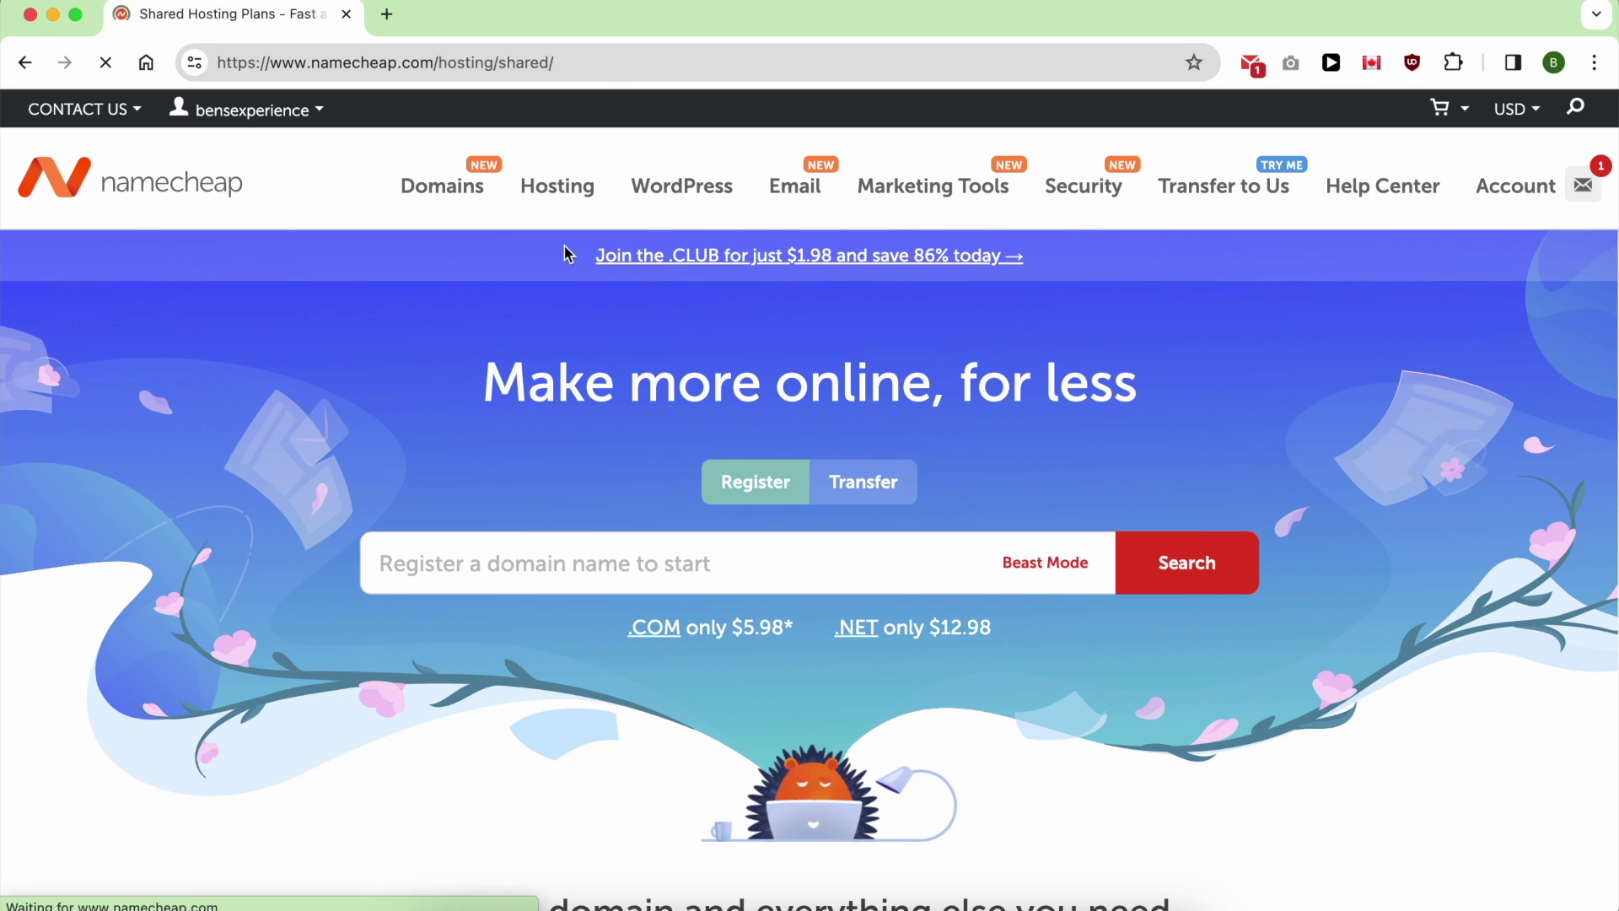
Step: Look at the available datacenter locations and billing cycles for the shared hosting plans
scroll(603, 455, down, 5)
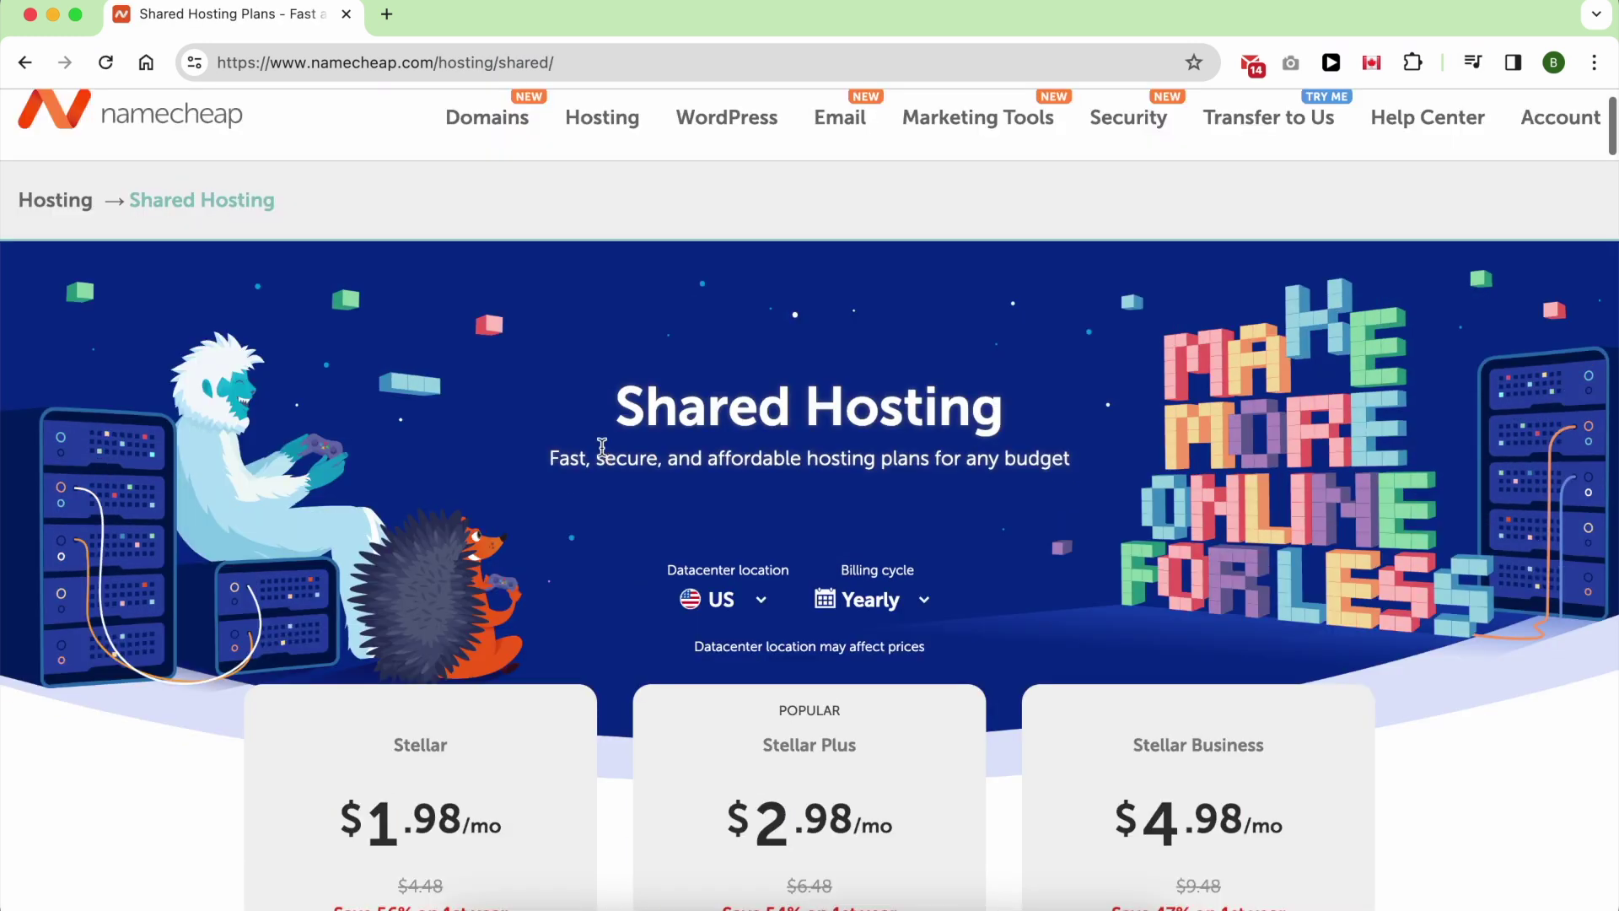
click(762, 258)
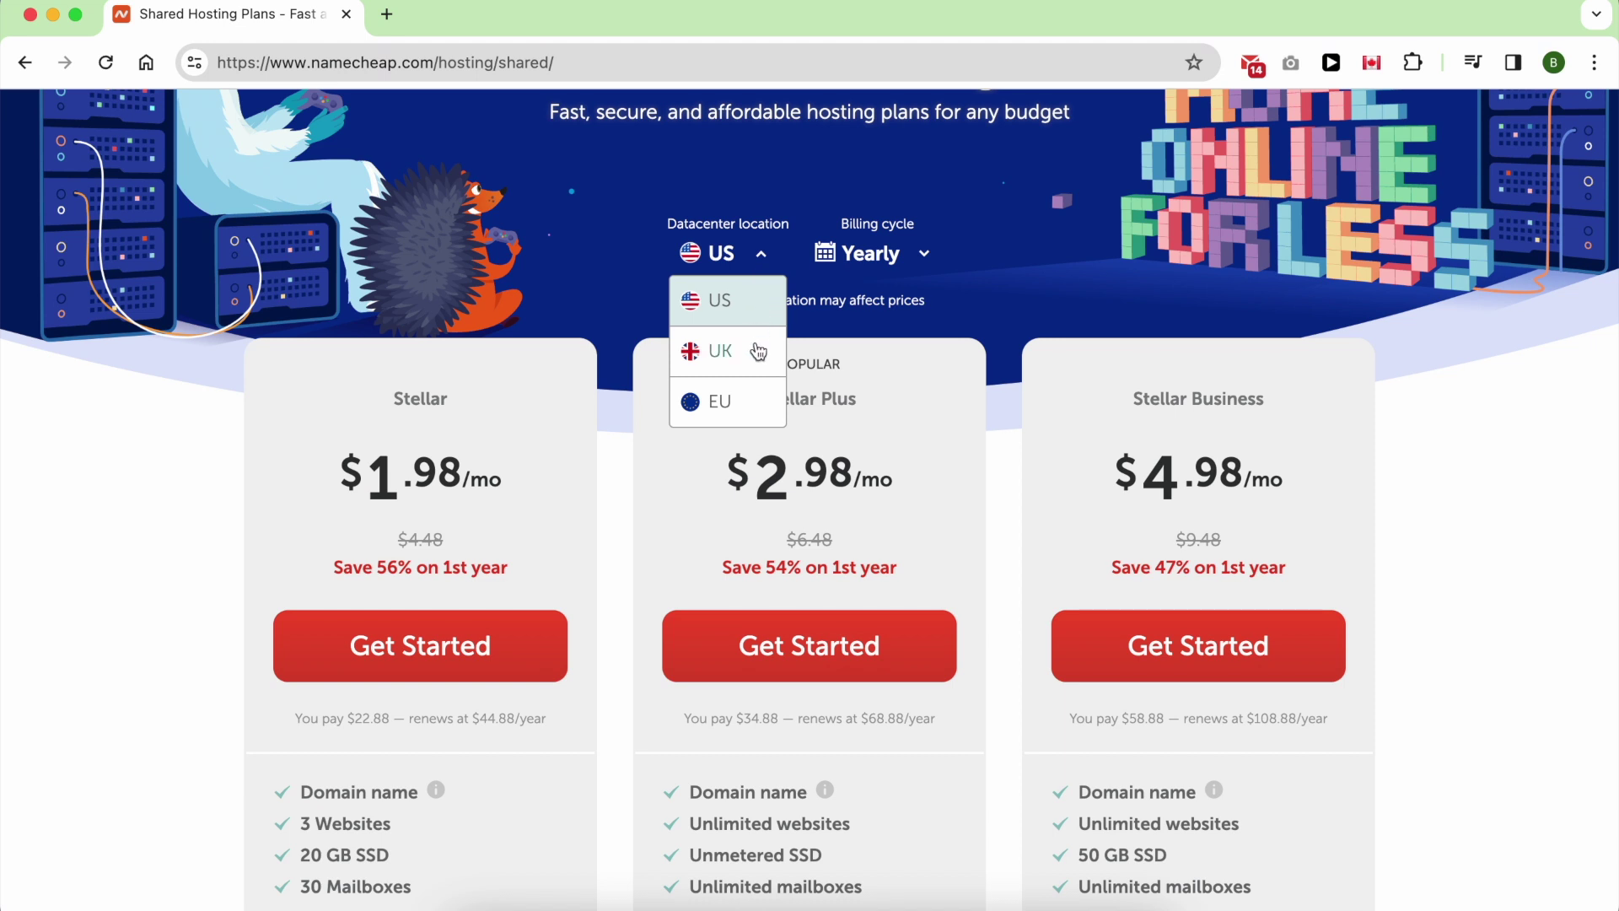
click(888, 258)
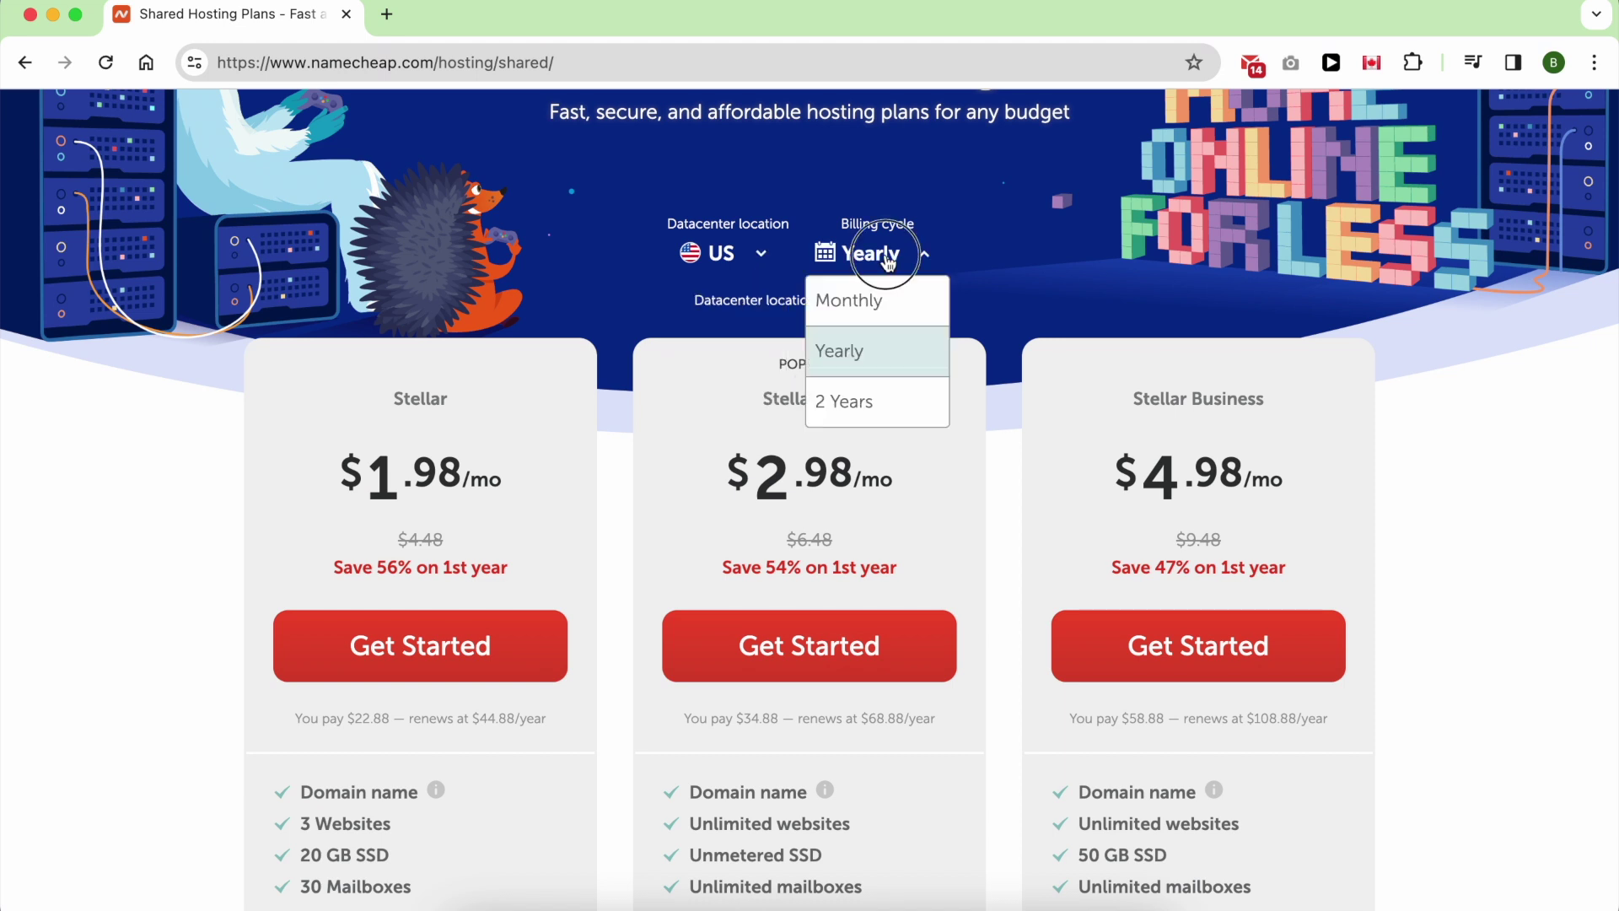
scroll(570, 504, down, 1)
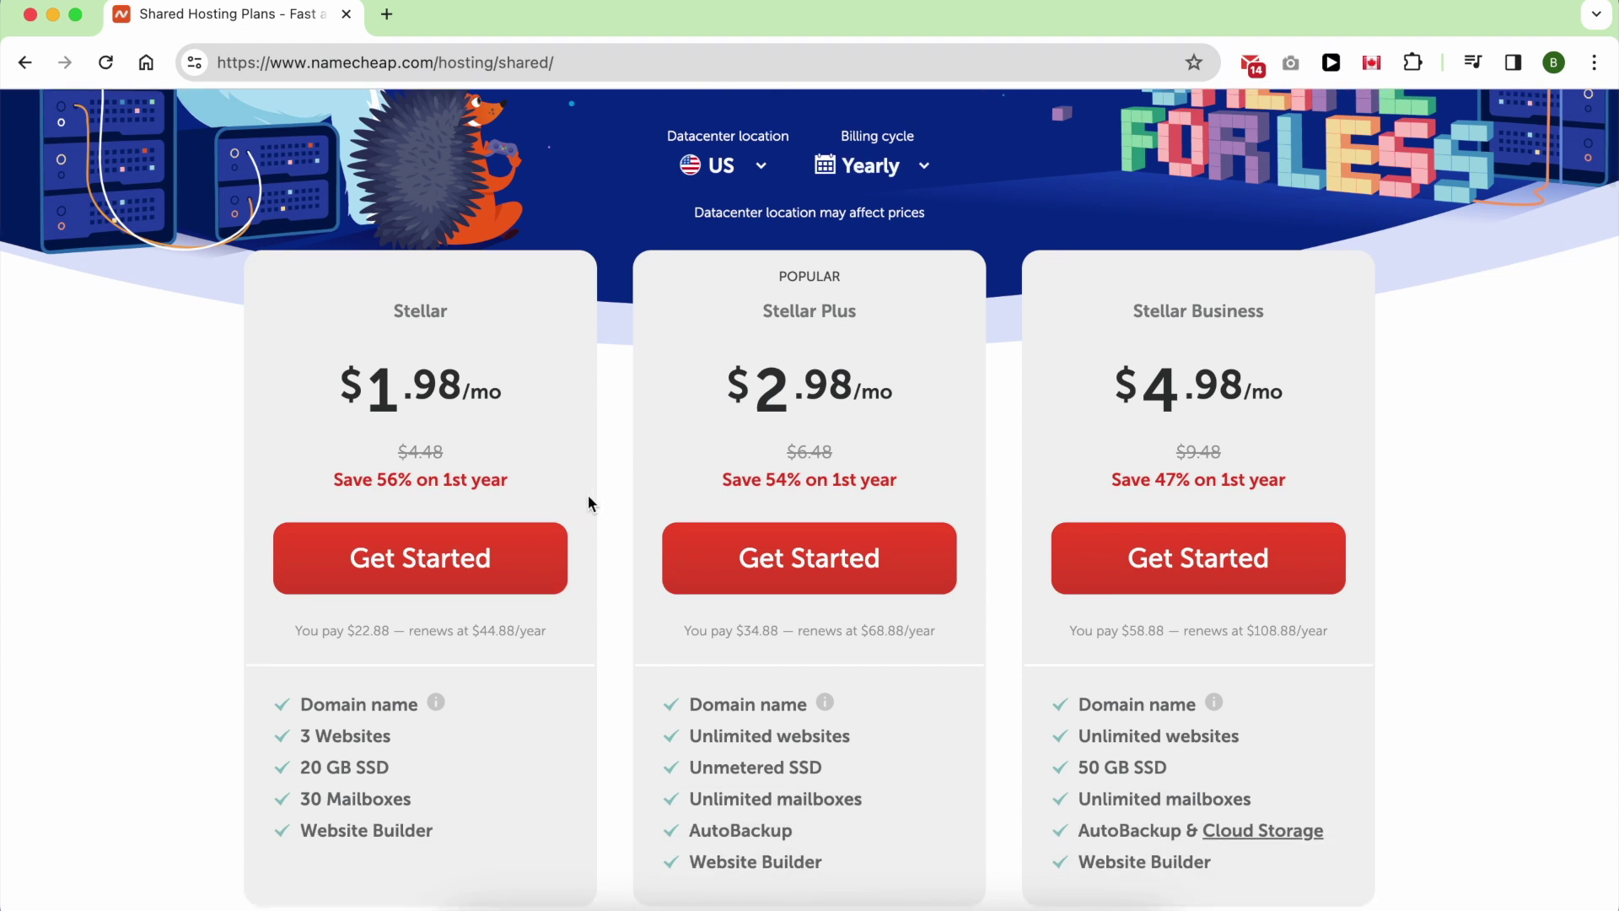
Step: Compare the included features of the shared hosting plans and examine the Stellar Plus renewal price
mouse_move(436, 709)
scroll(528, 750, down, 1)
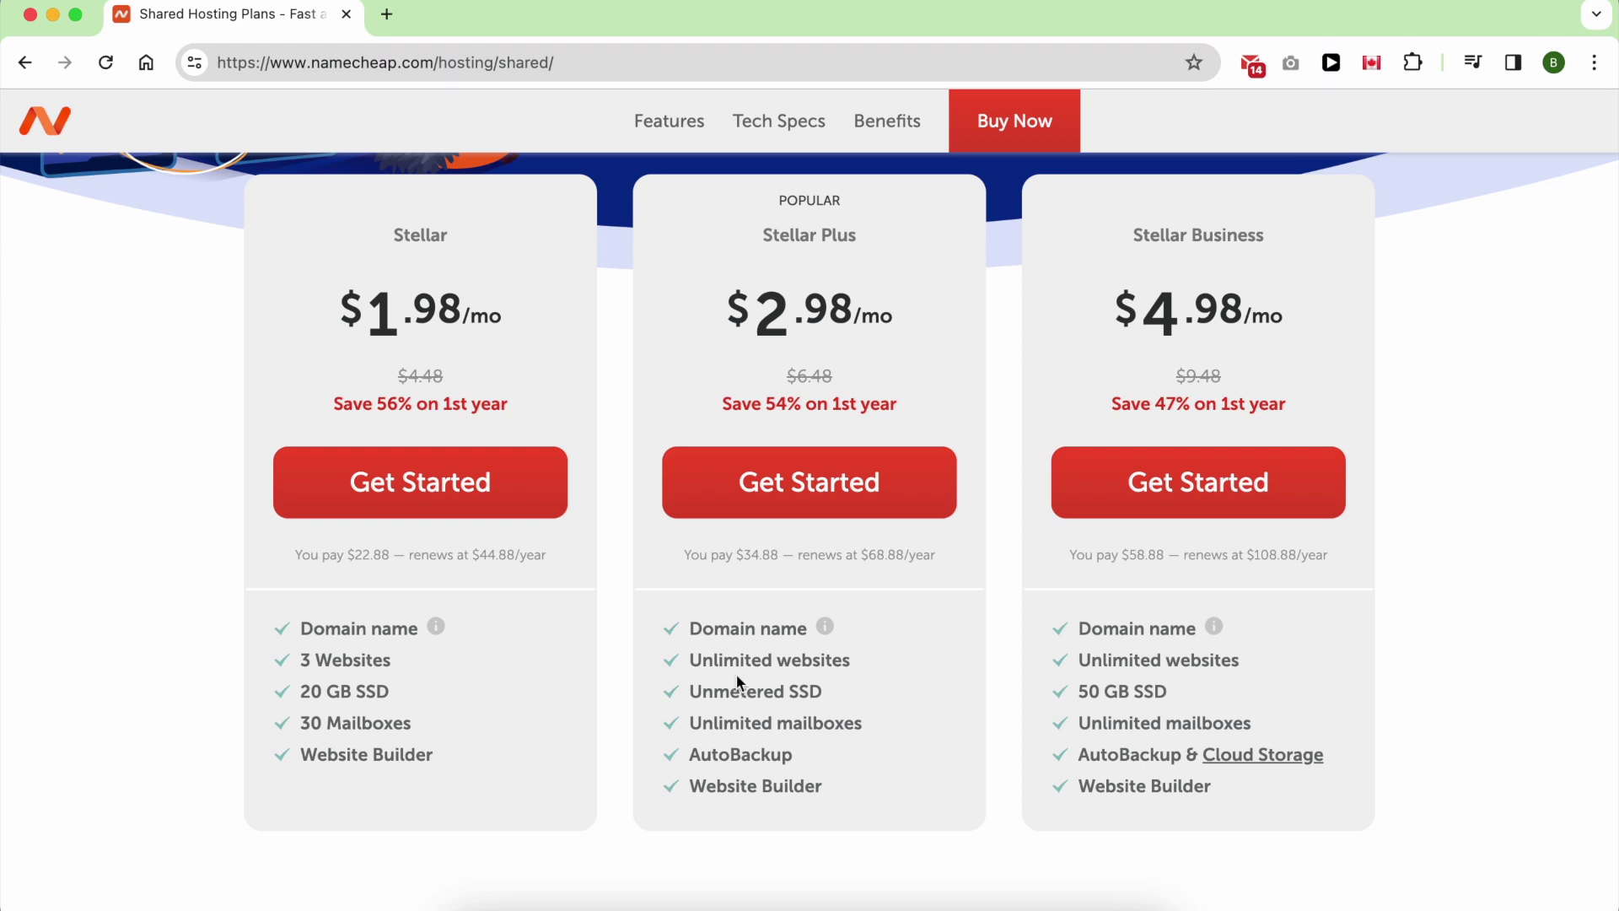
mouse_move(781, 548)
mouse_down()
mouse_move(937, 554)
mouse_move(798, 556)
mouse_up()
click(747, 565)
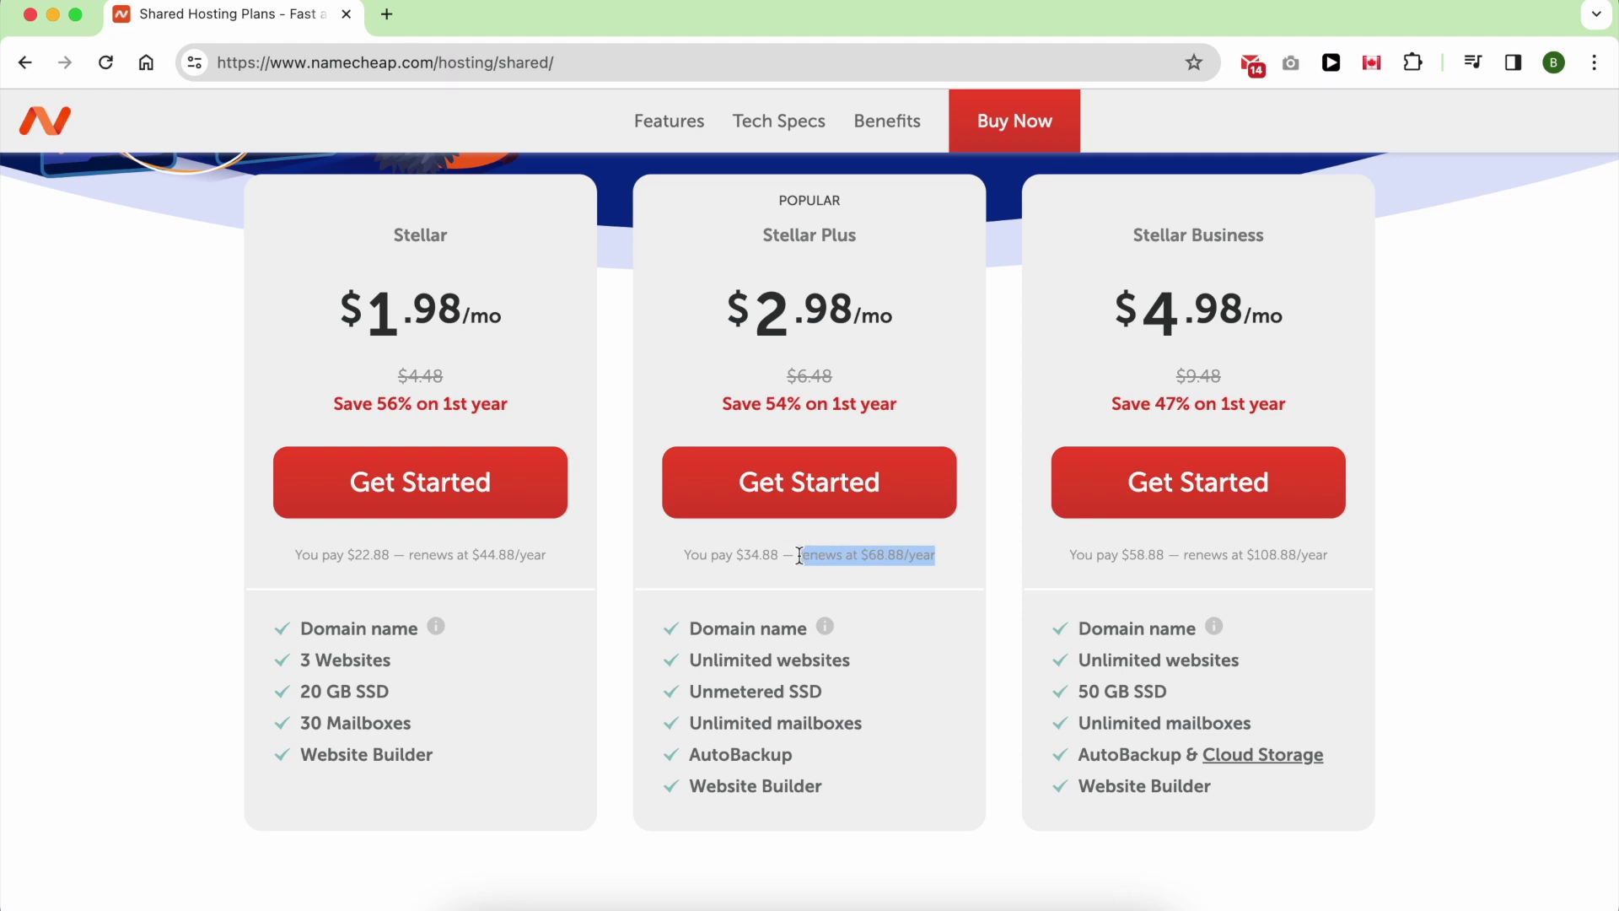
Step: Start an order for the Stellar Plus hosting plan
click(844, 629)
scroll(867, 435, up, 2)
scroll(854, 464, down, 3)
click(811, 460)
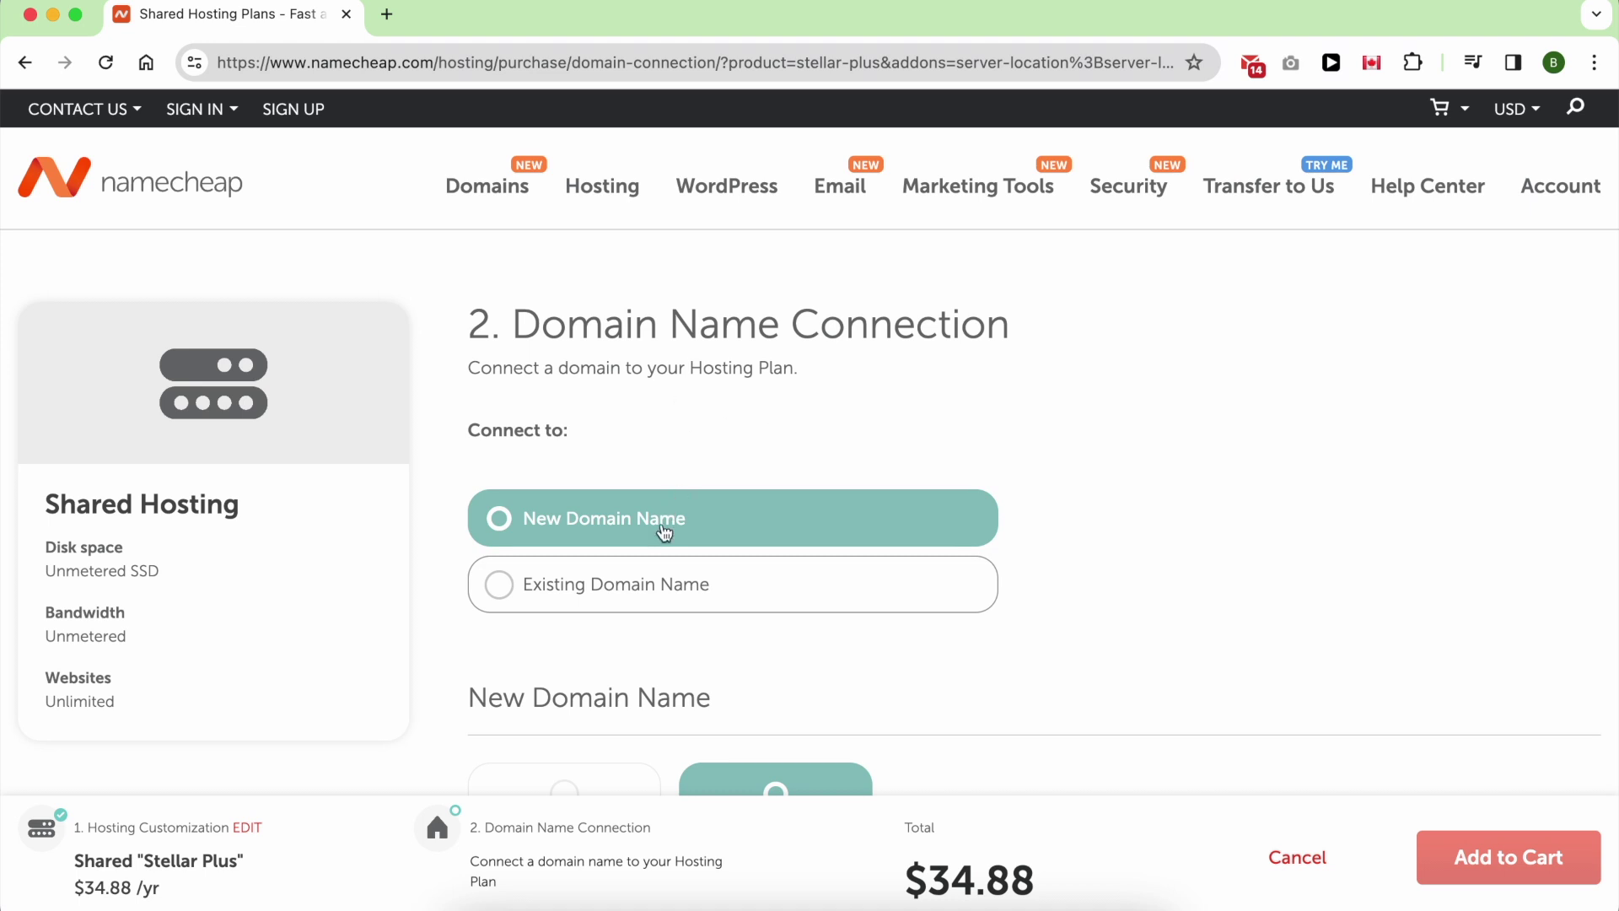
Step: Choose to connect an existing domain name to the hosting plan and proceed to the sign-in page
click(653, 586)
scroll(654, 587, down, 3)
click(687, 355)
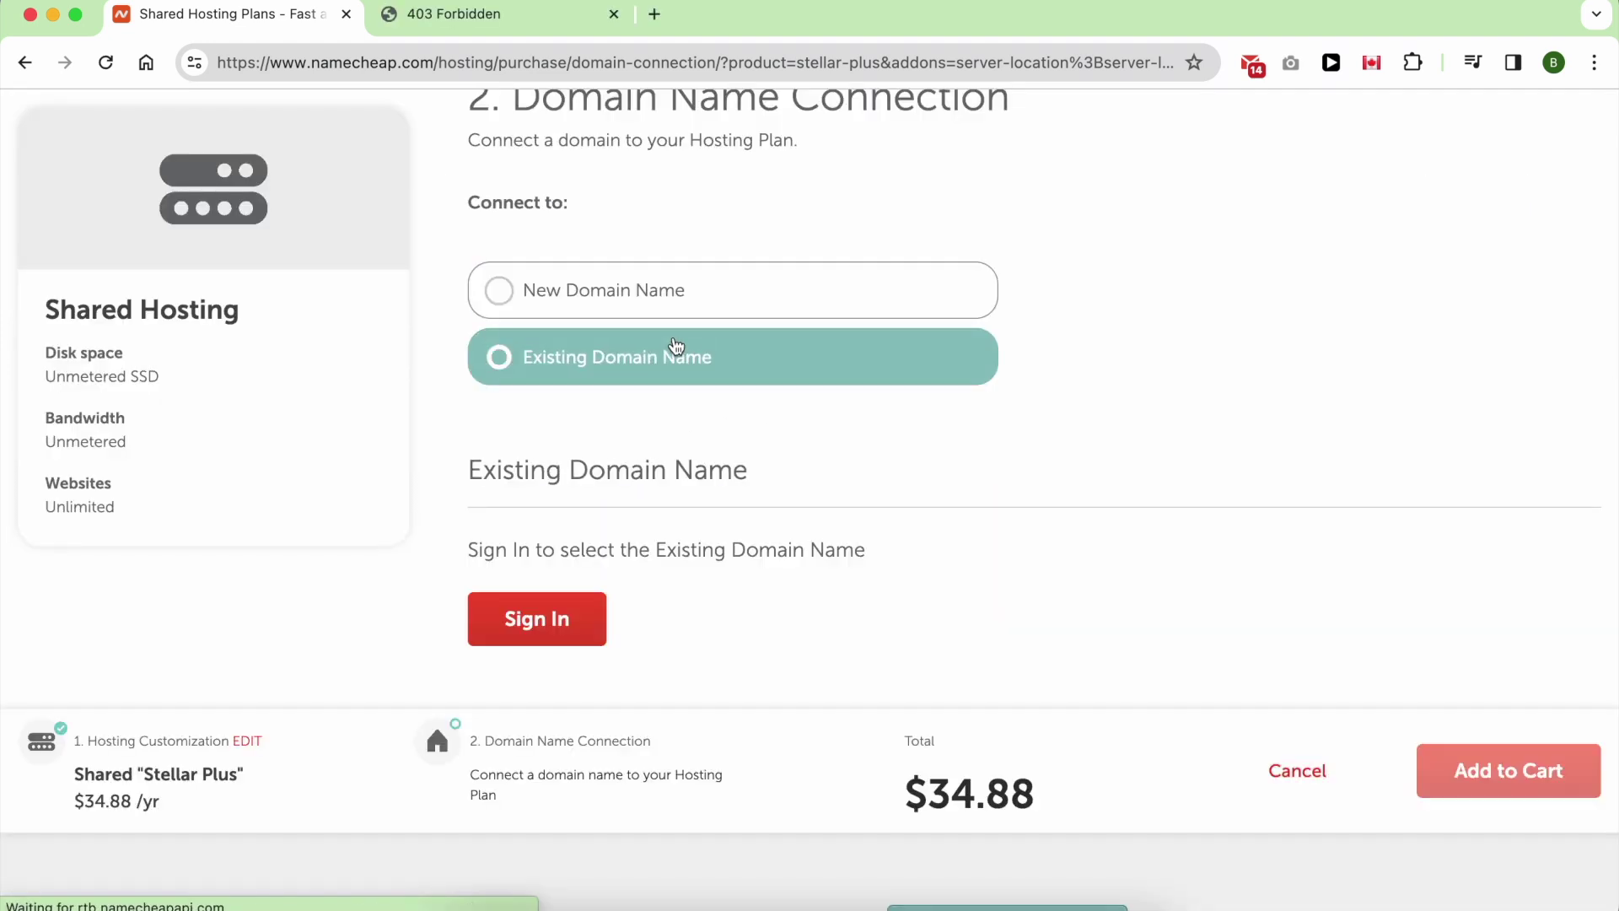
click(541, 634)
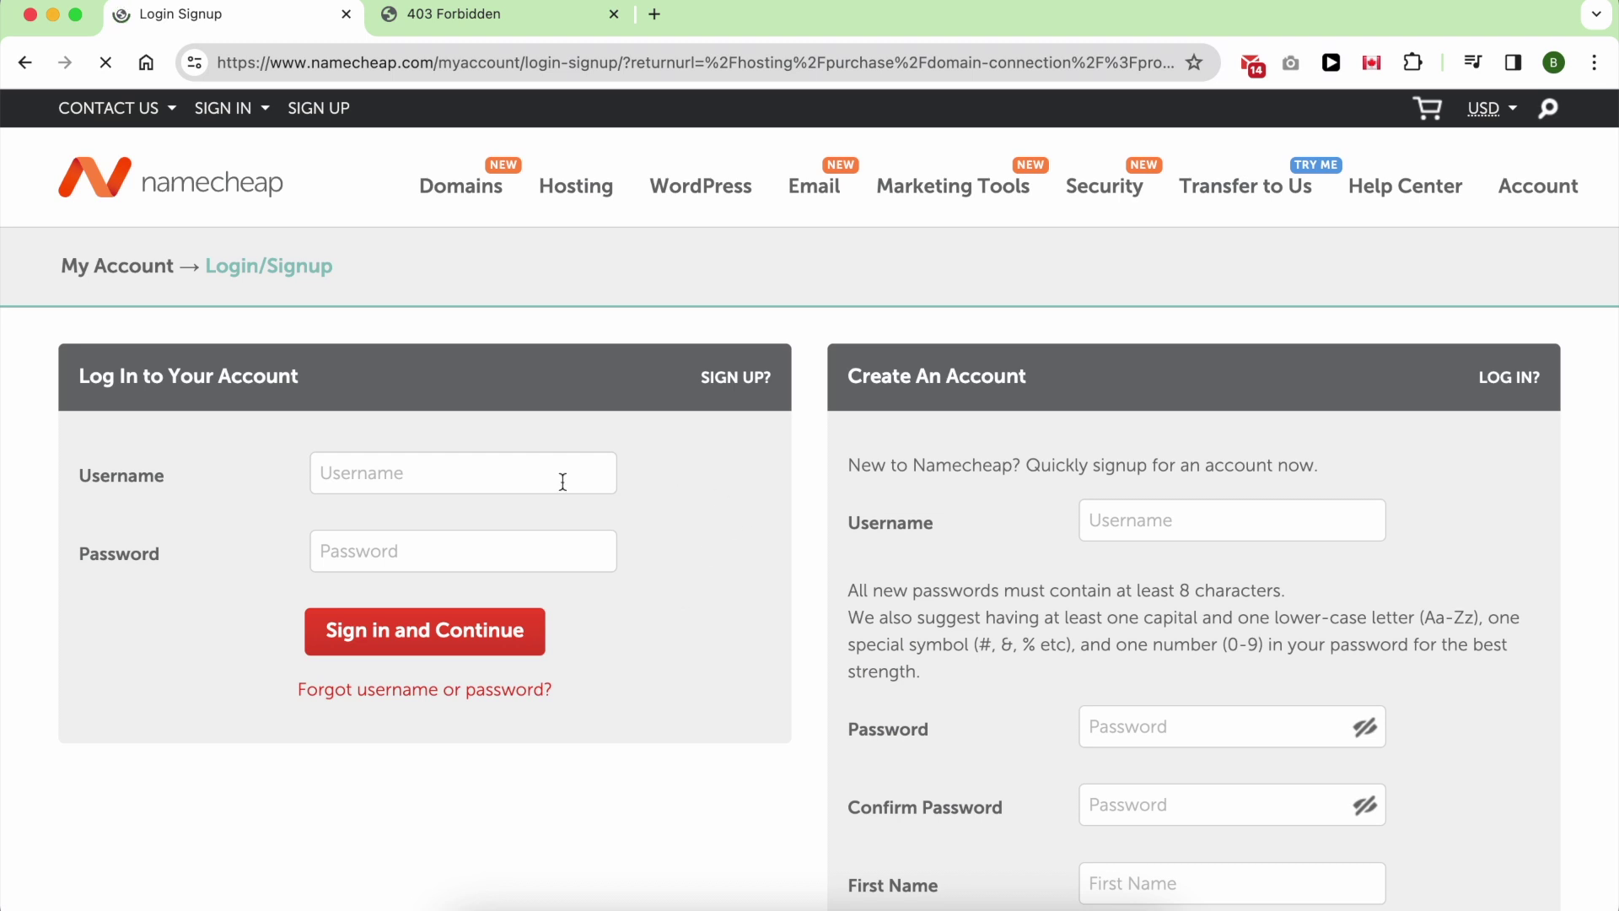
Step: Create a new Namecheap account with a username, password, first and last name and e-mail address, and continue to the order
click(563, 482)
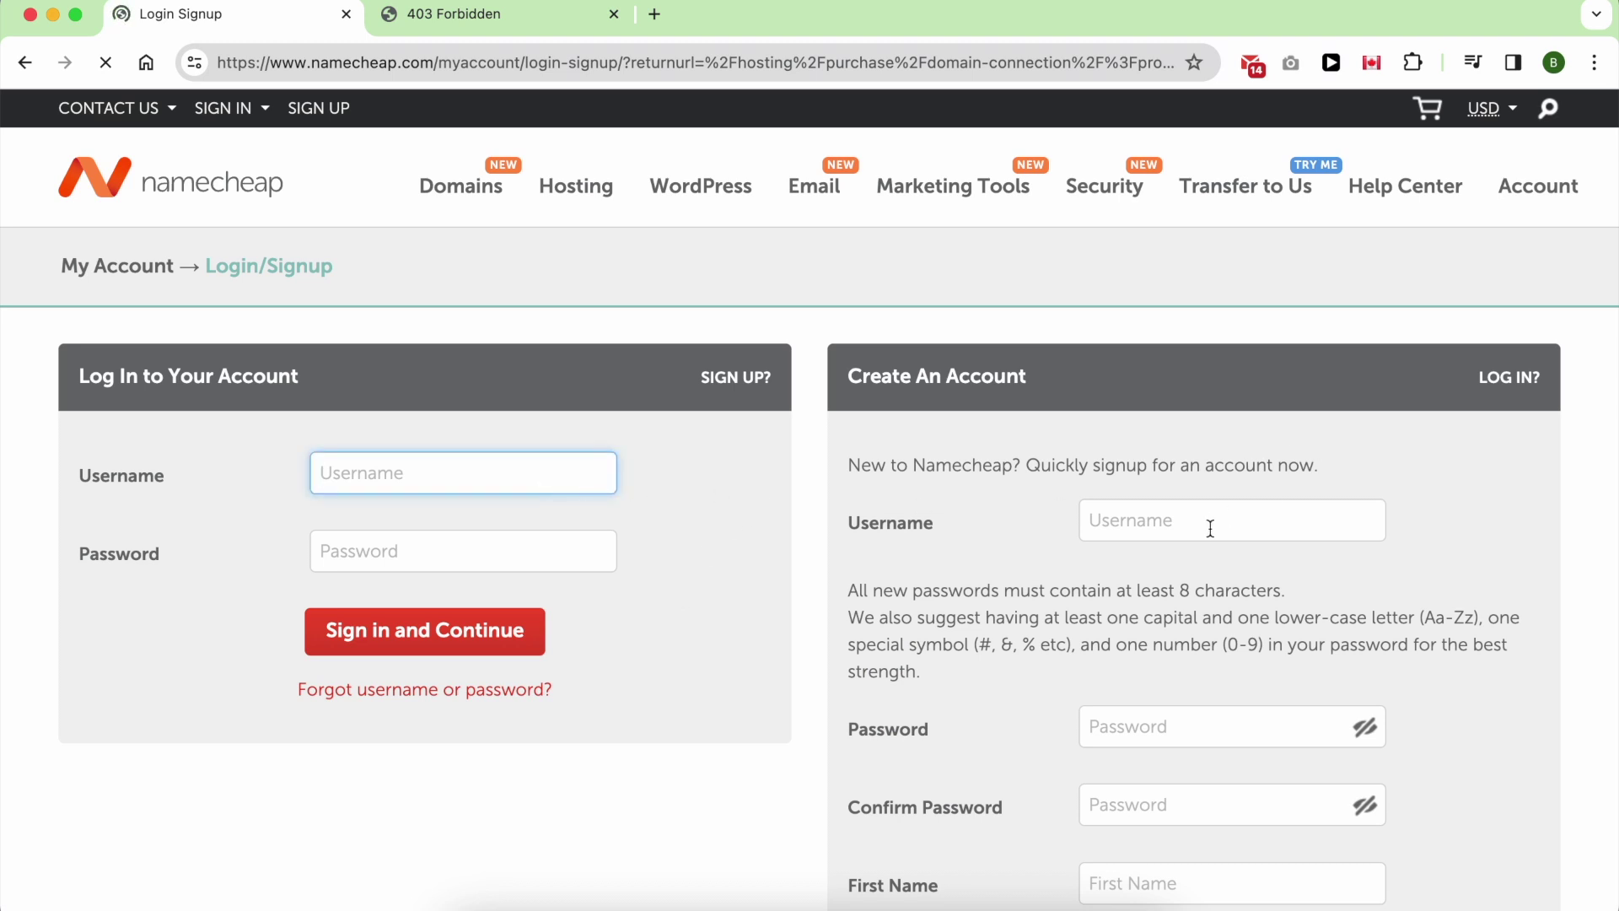
scroll(1210, 529, down, 2)
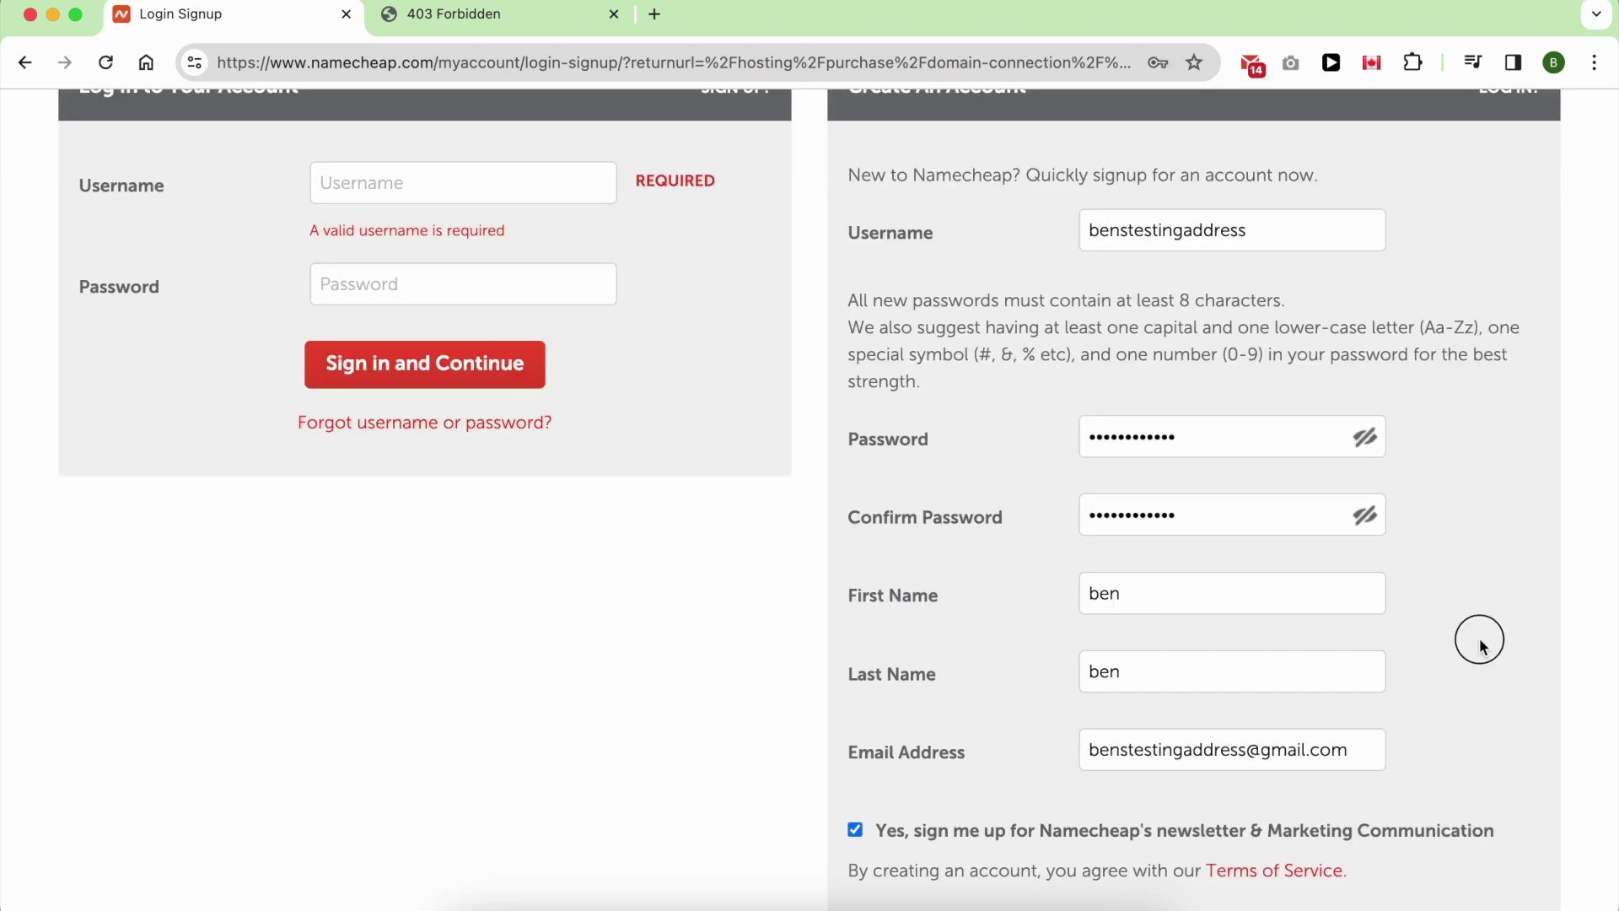
scroll(1479, 649, down, 1)
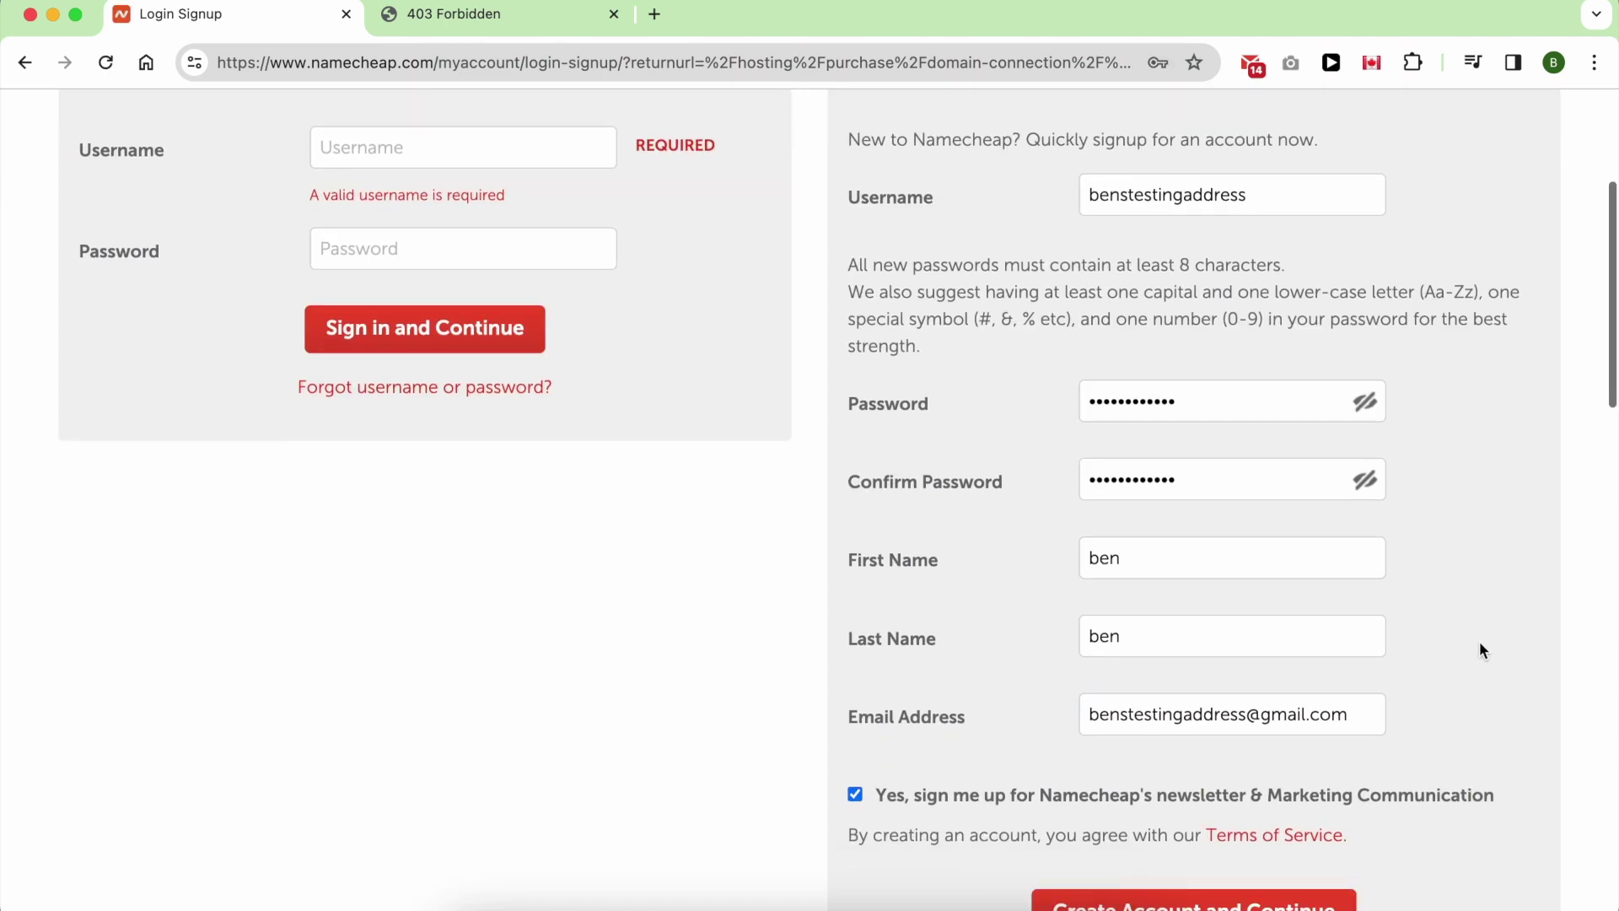
scroll(1479, 650, down, 2)
click(1116, 680)
click(1127, 795)
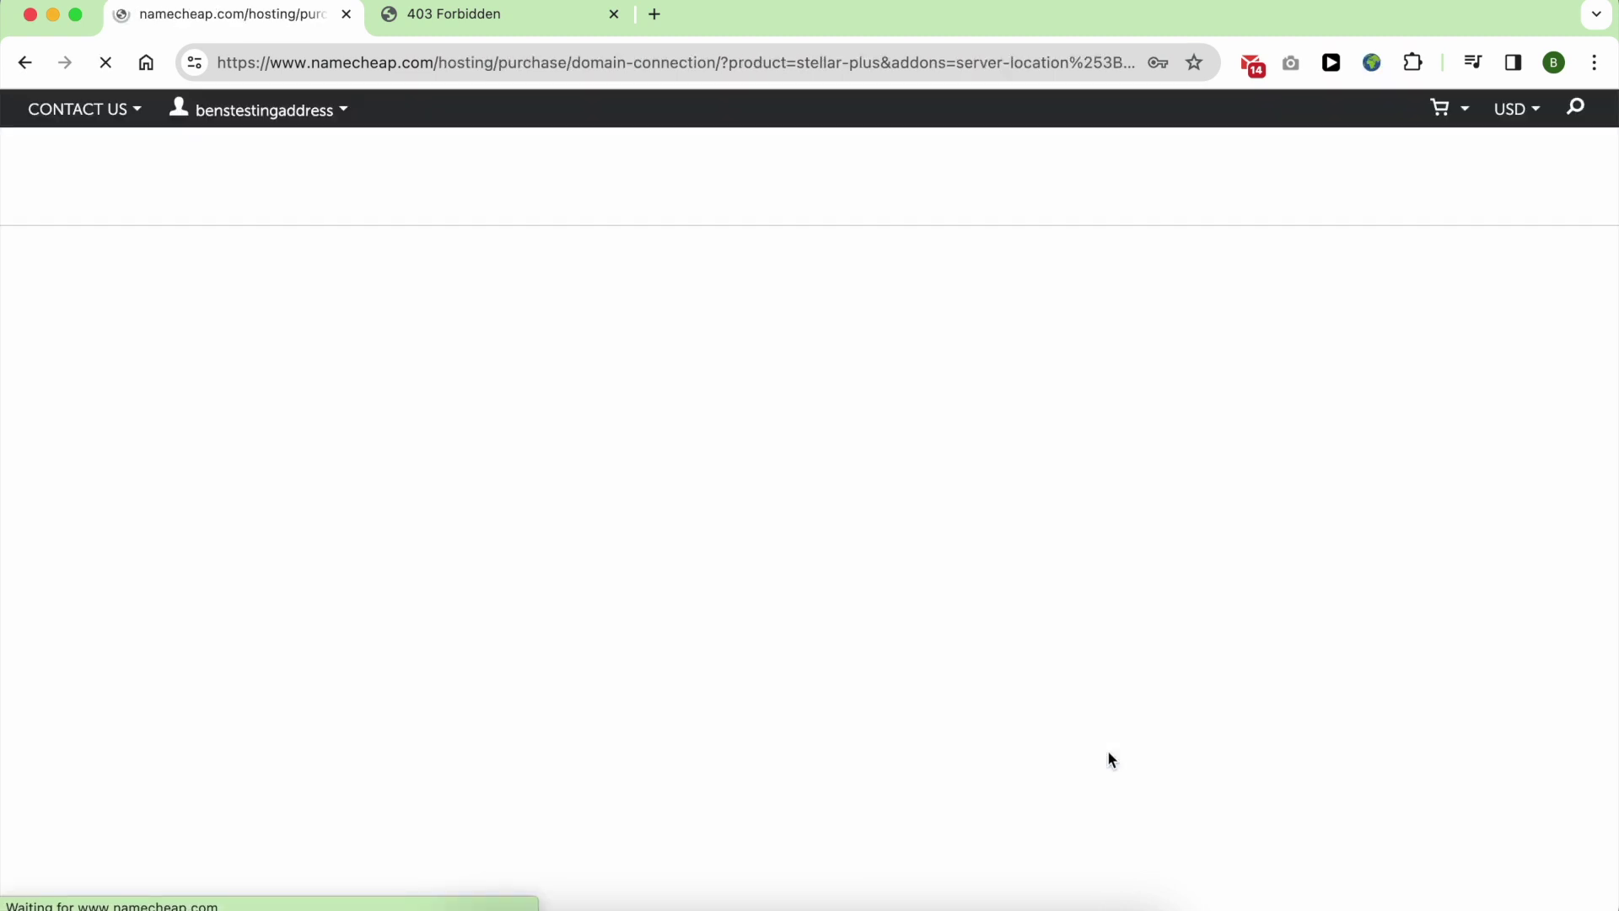
Step: Connect the existing third-party domain benstestingwebsite.com to the hosting plan
click(639, 334)
scroll(646, 590, down, 2)
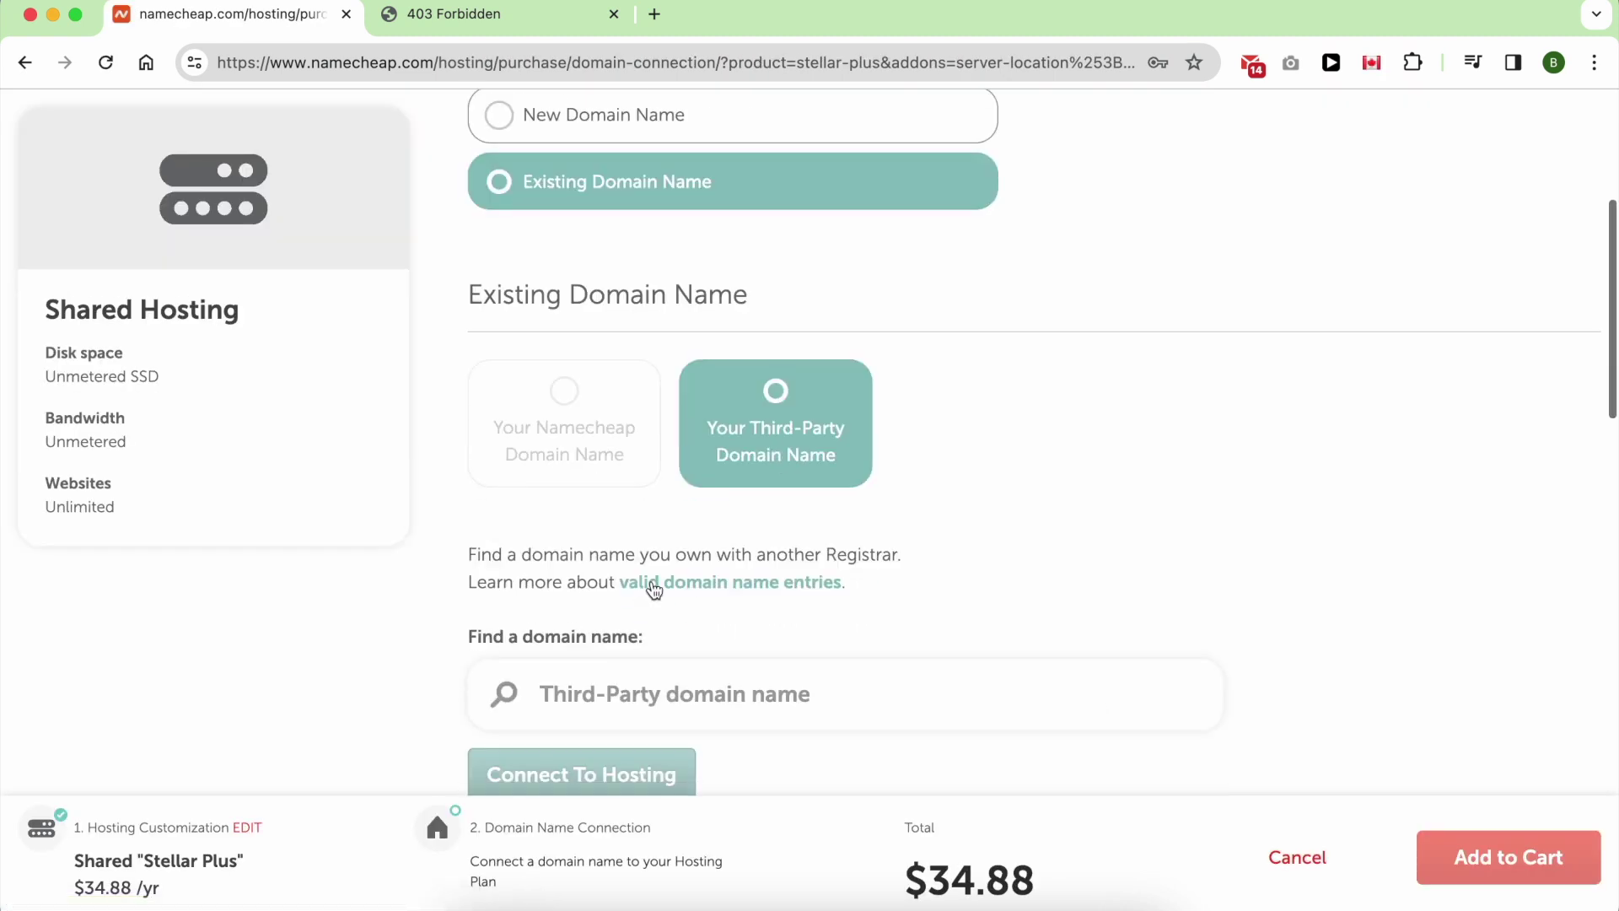
scroll(741, 463, down, 2)
right_click(620, 582)
click(635, 630)
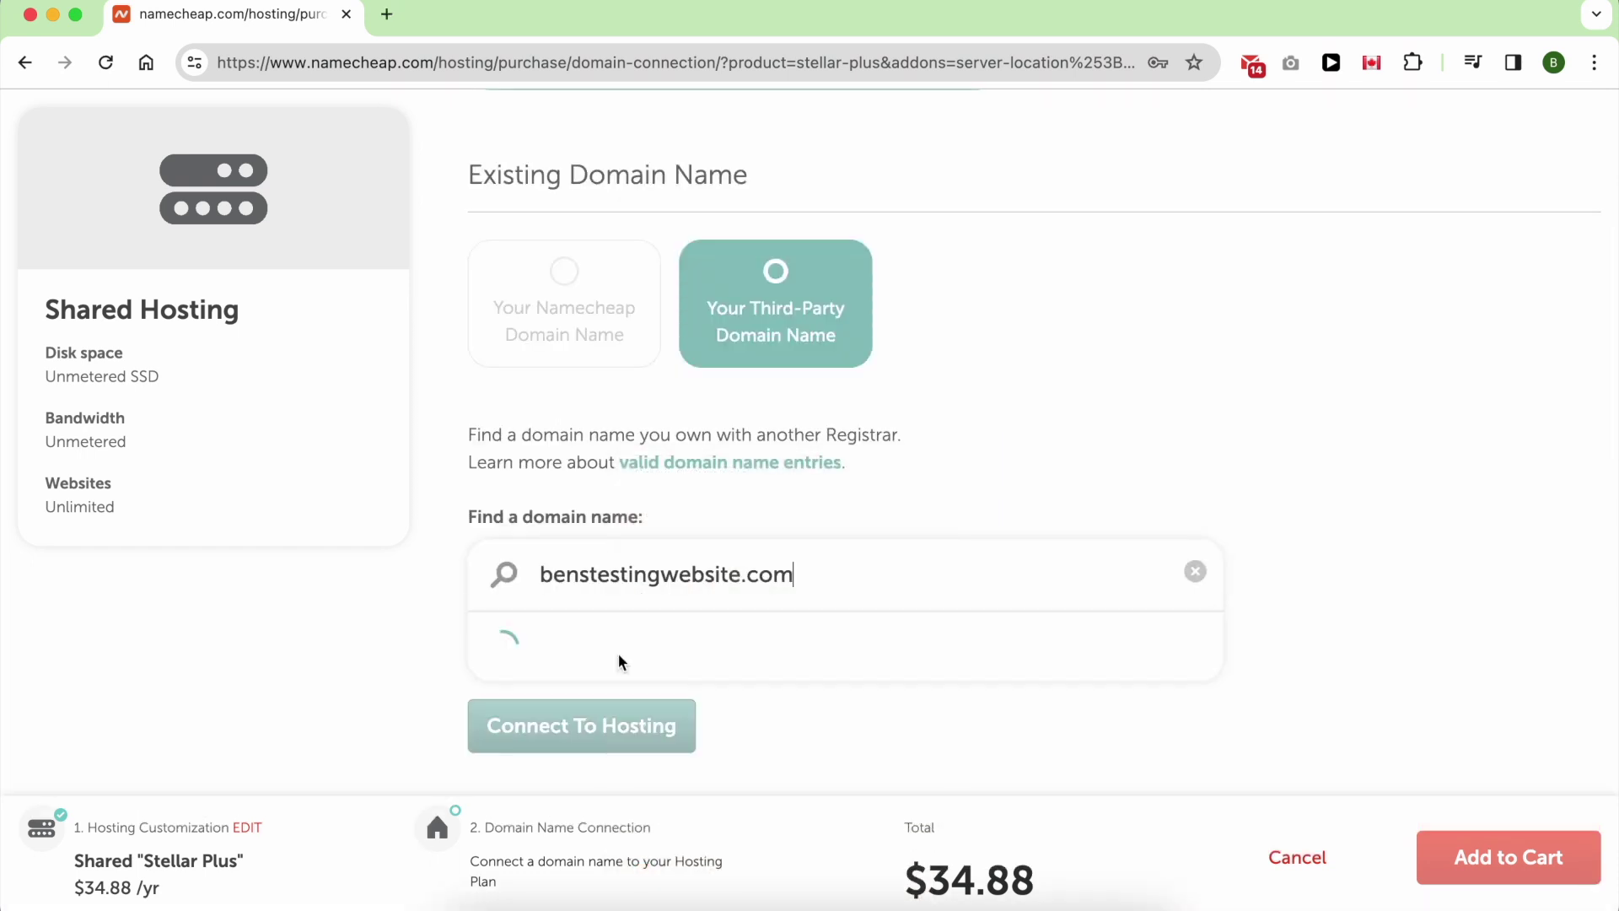
click(651, 675)
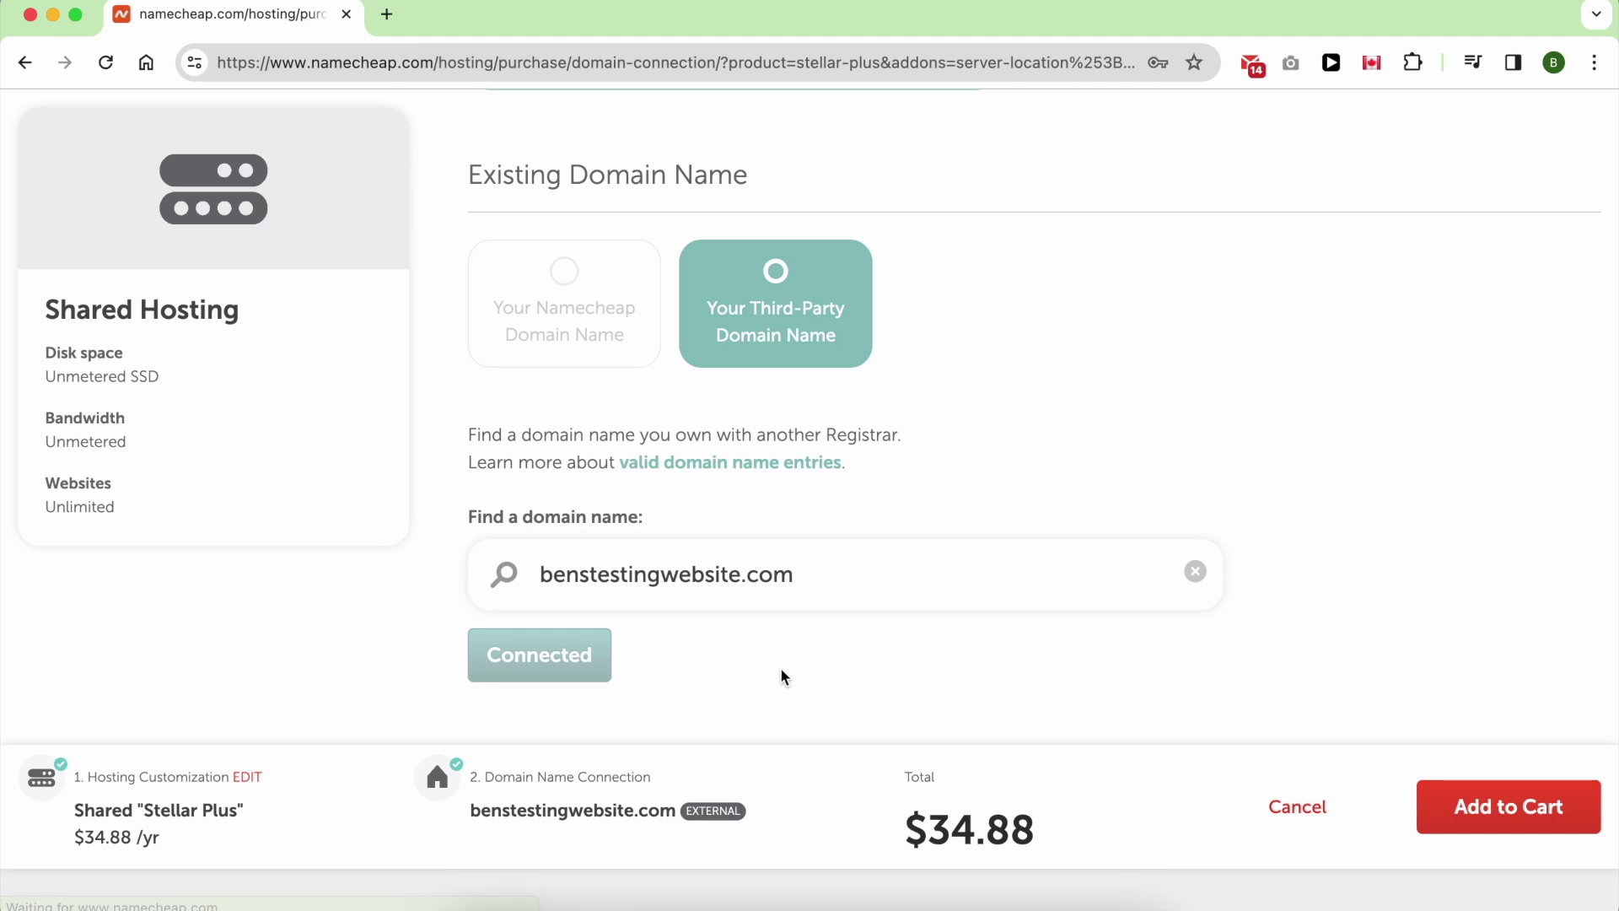
Step: Add the Stellar Plus plan with its connected domain to the cart
scroll(782, 676, down, 1)
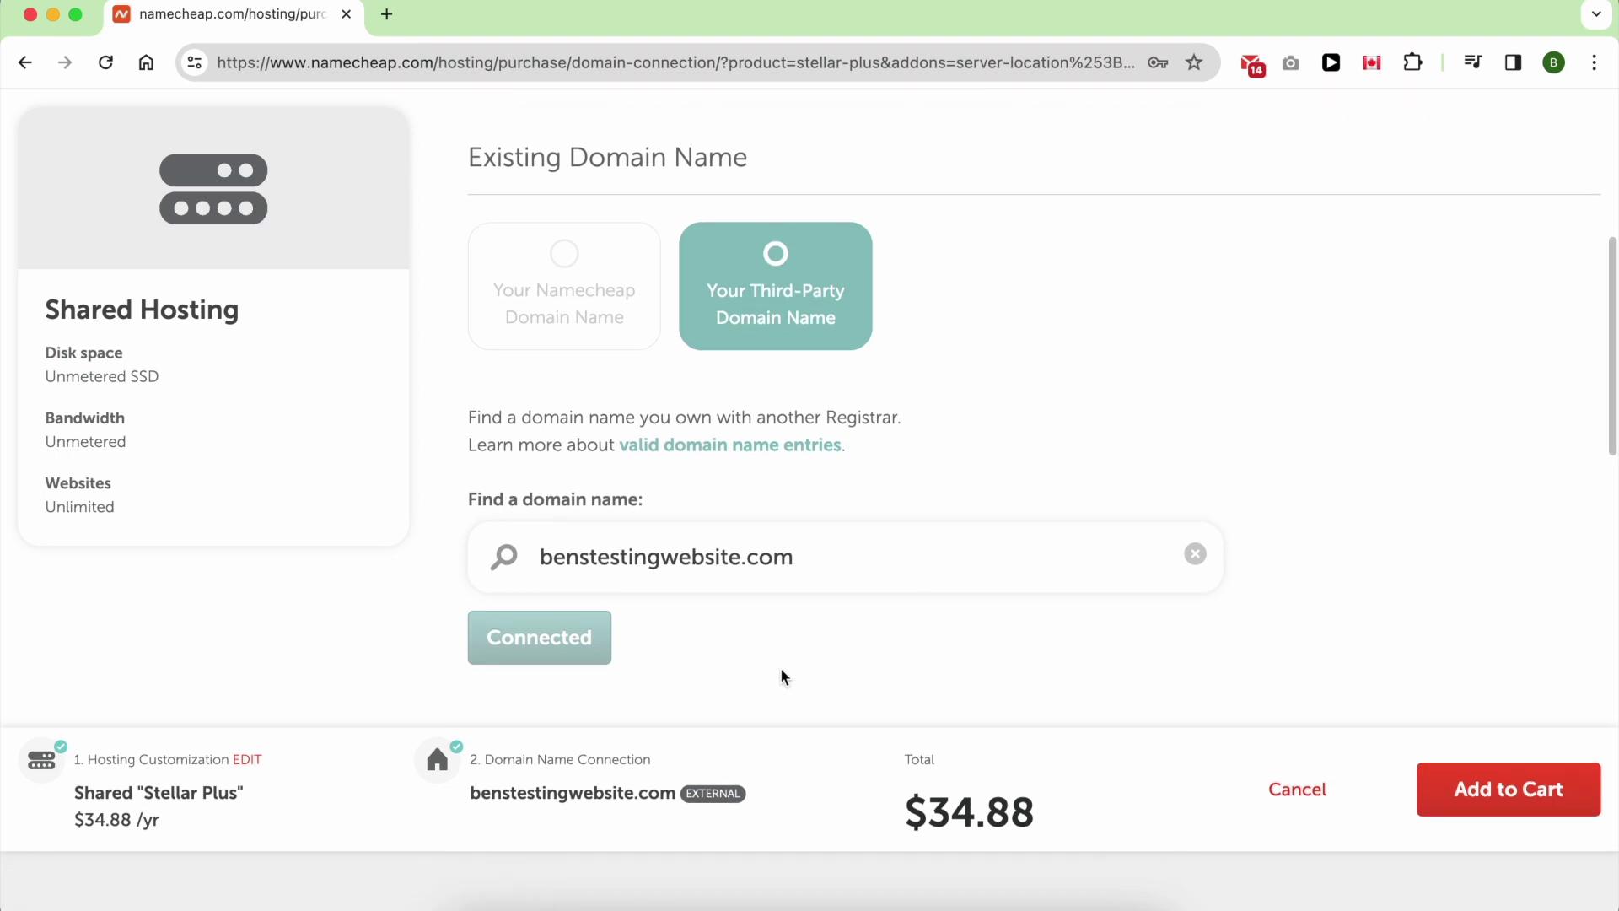
scroll(781, 677, down, 3)
click(1441, 666)
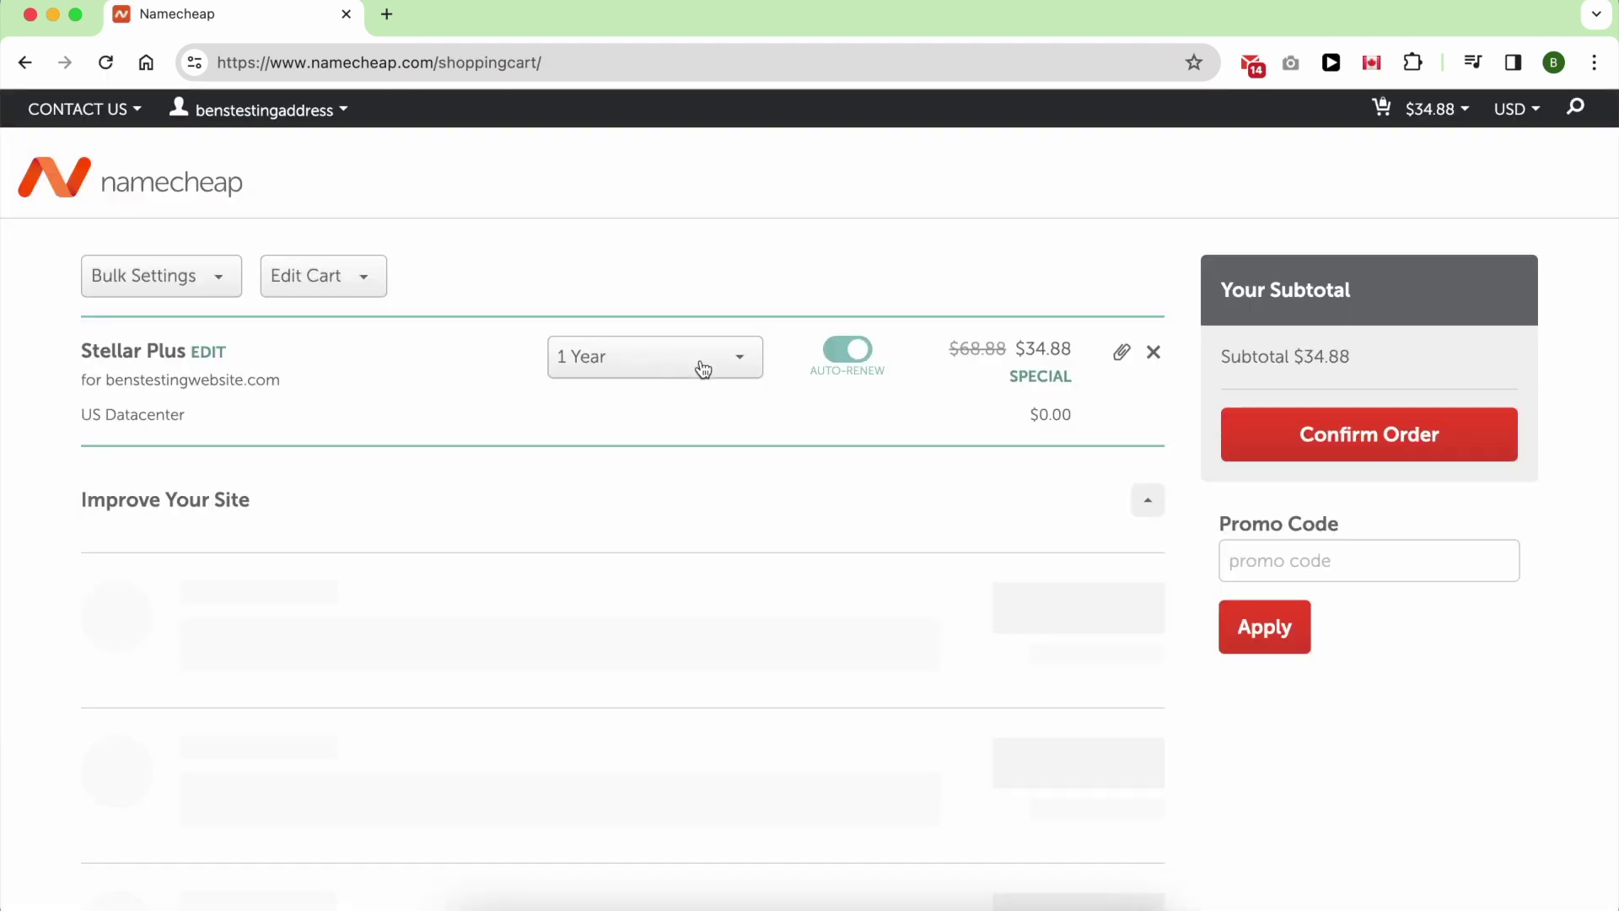
Step: Check the Stellar Plus subscription term, keep it at 1 Year with auto-renew on, and confirm the order
click(839, 352)
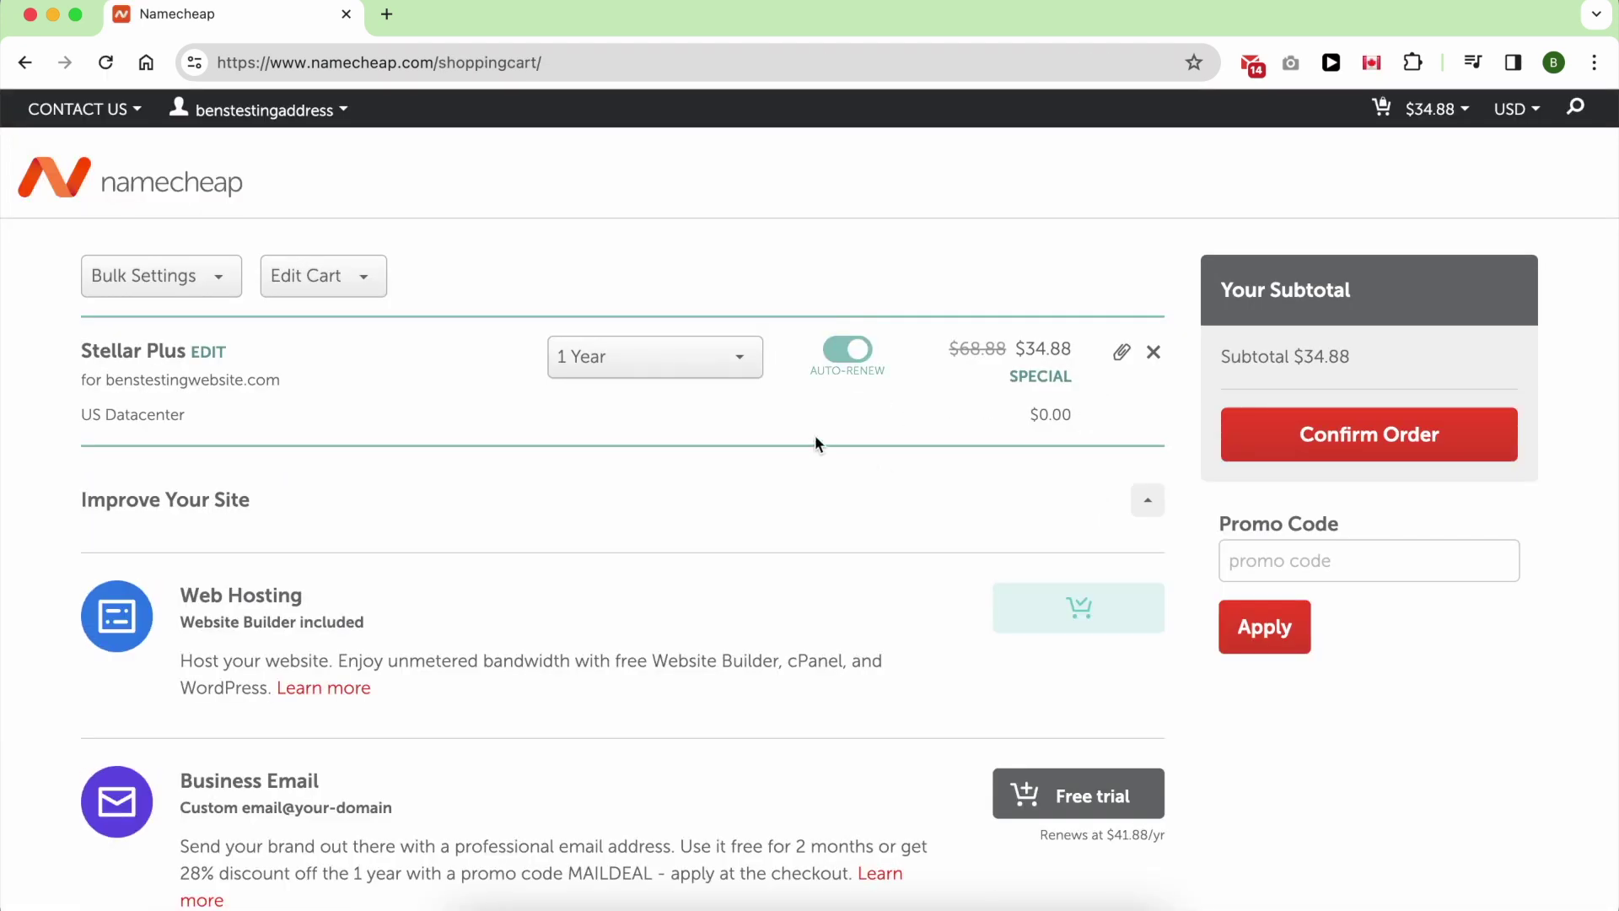
click(693, 361)
click(703, 370)
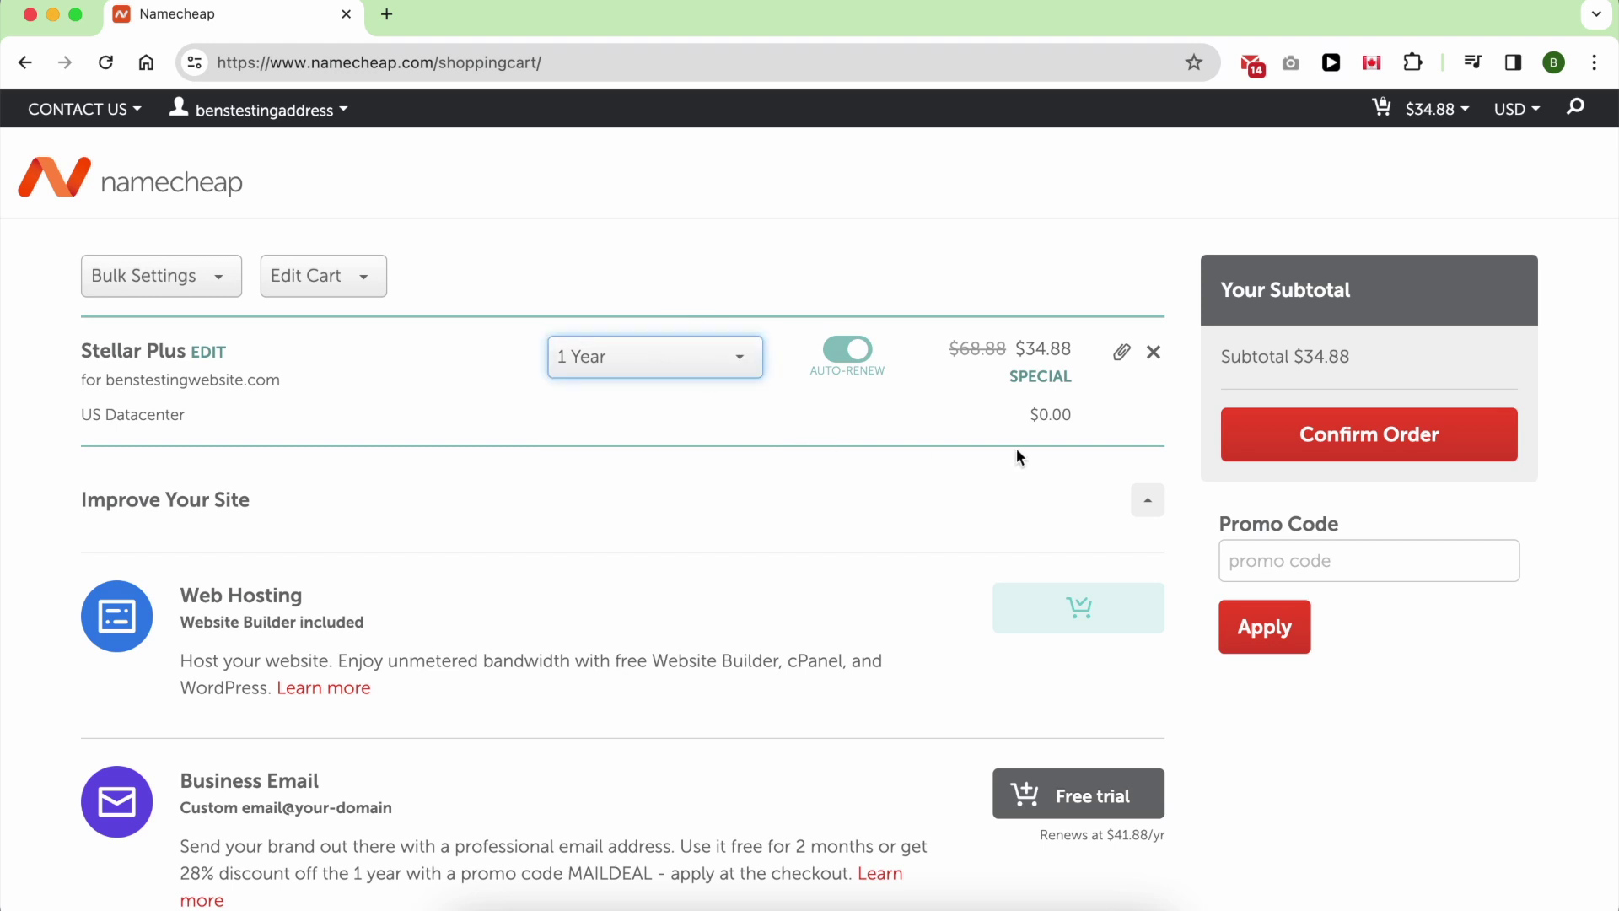
click(1289, 445)
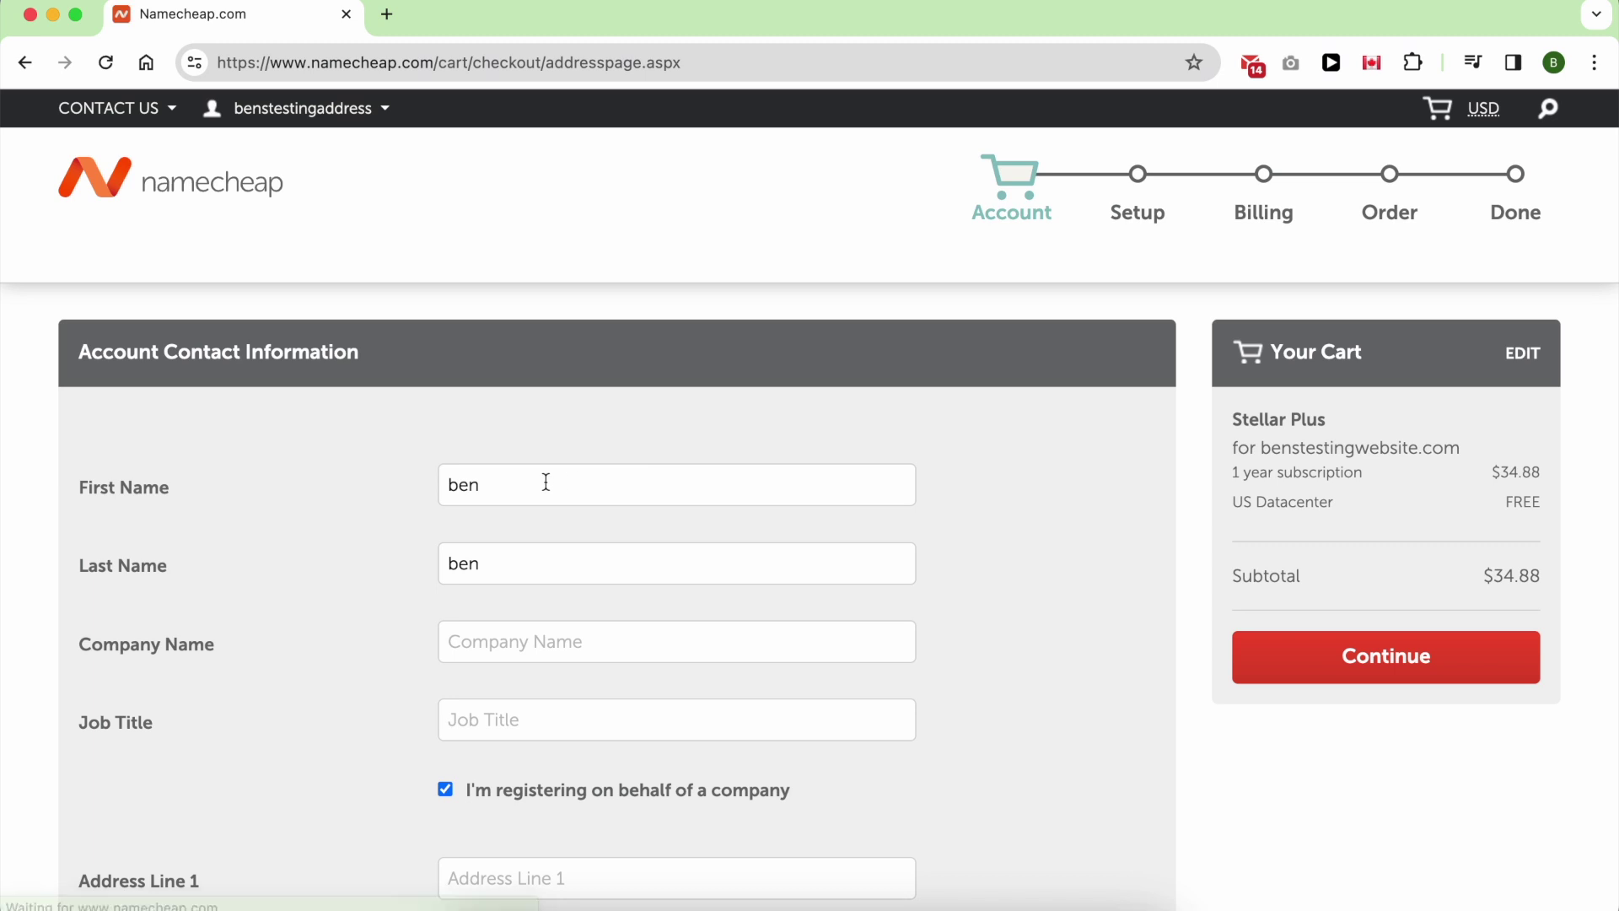
Step: Turn off registering on behalf of a company, fill in the account contact's address and phone number, and continue to billing
scroll(599, 517, down, 3)
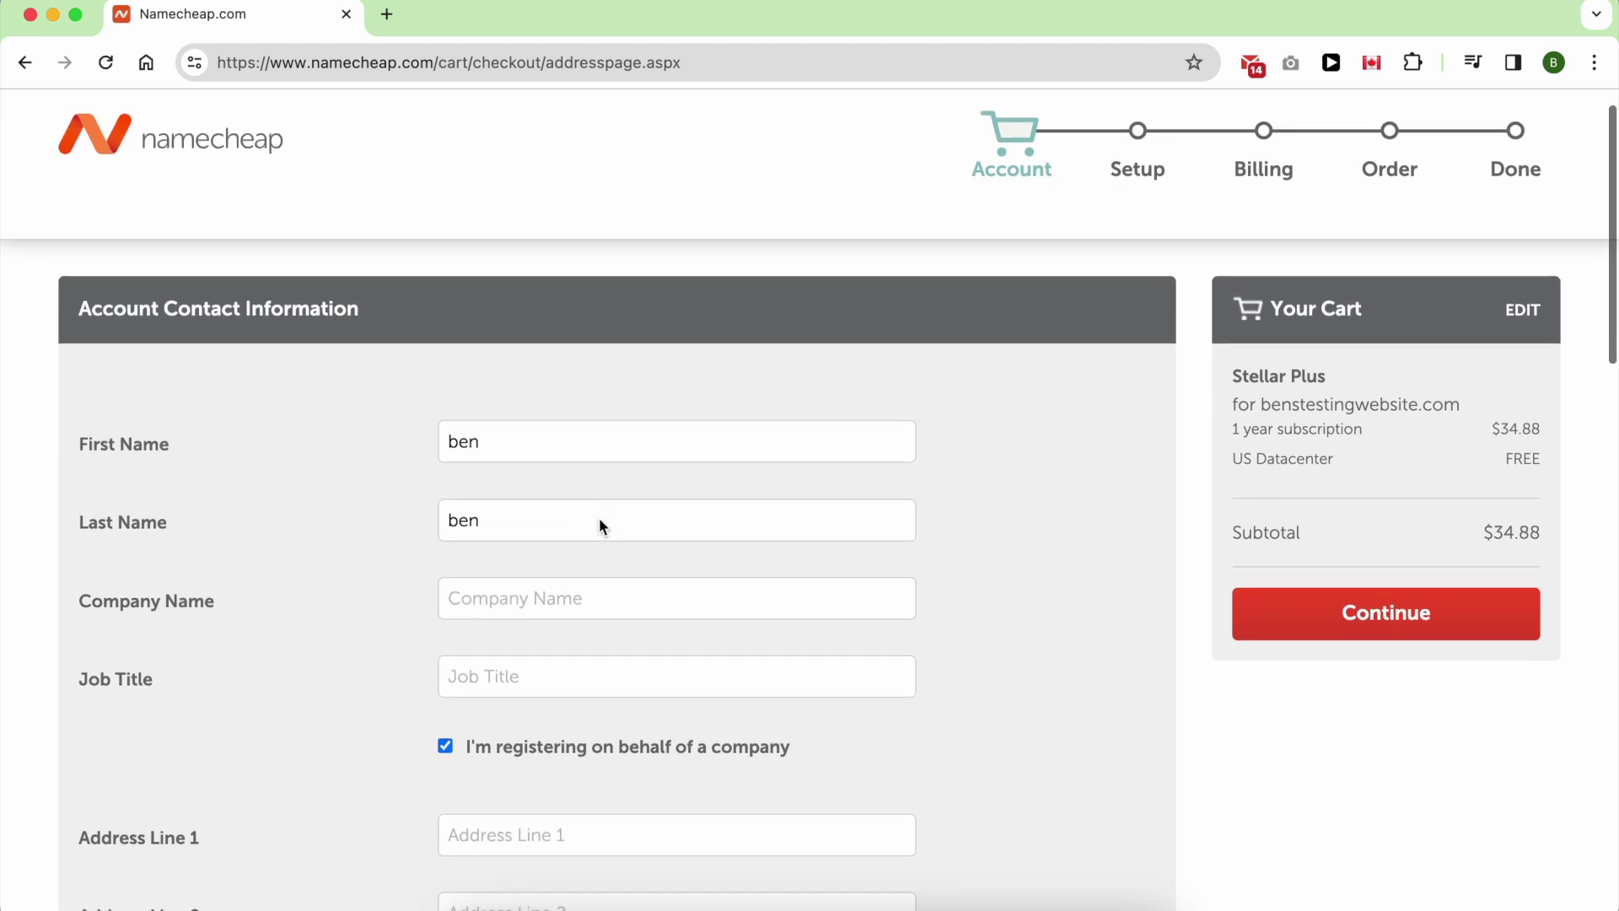
click(445, 673)
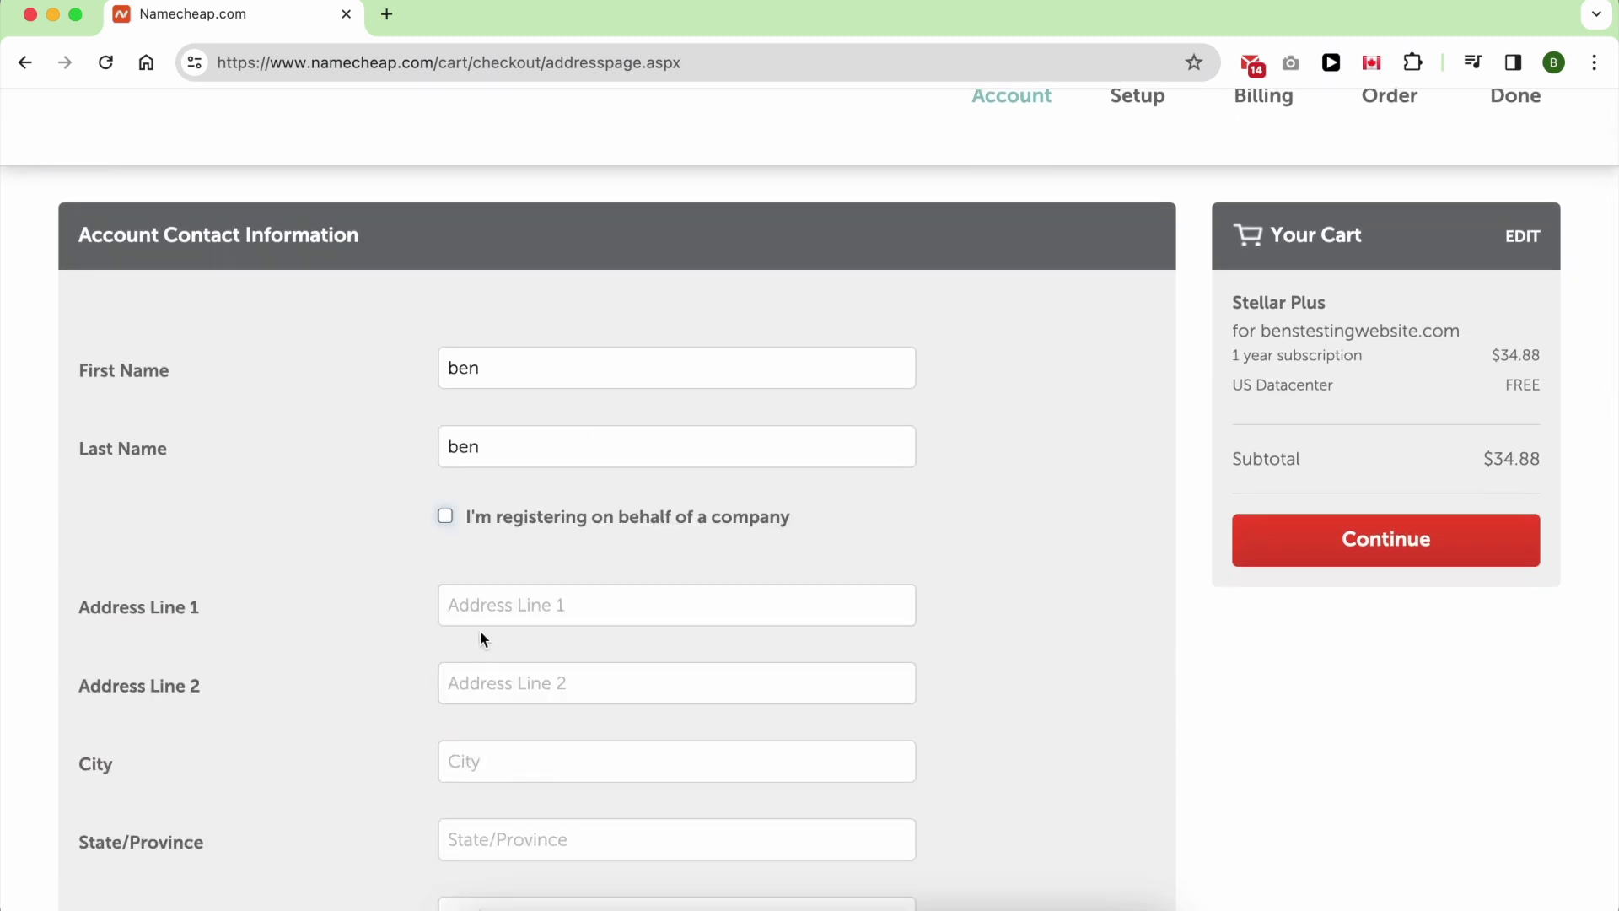
click(514, 597)
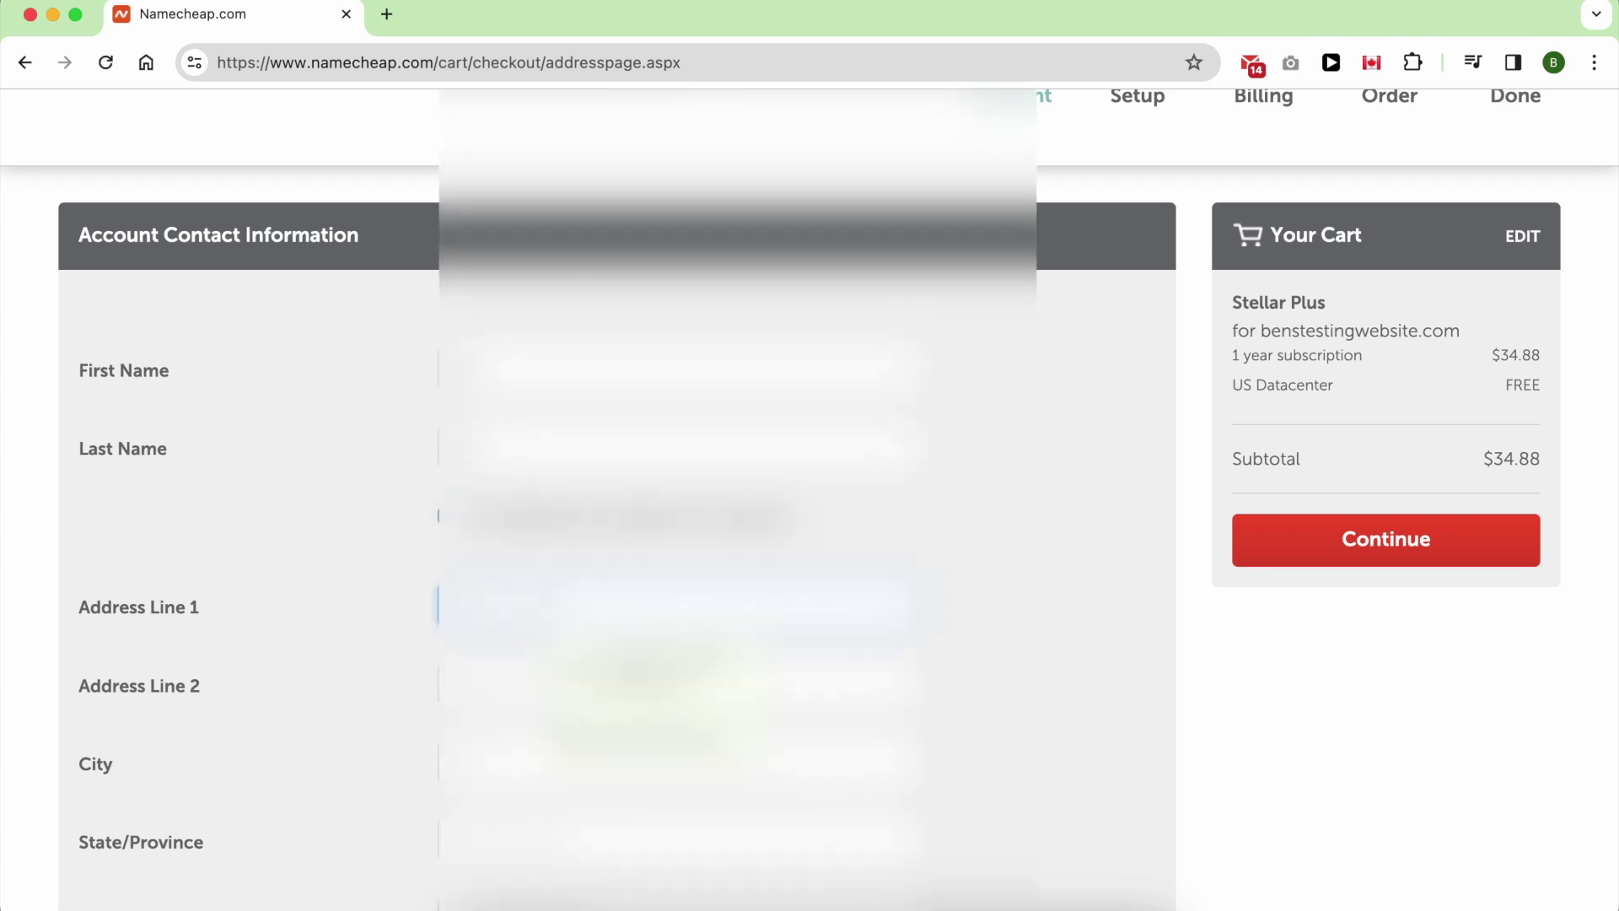
click(632, 675)
scroll(616, 498, down, 10)
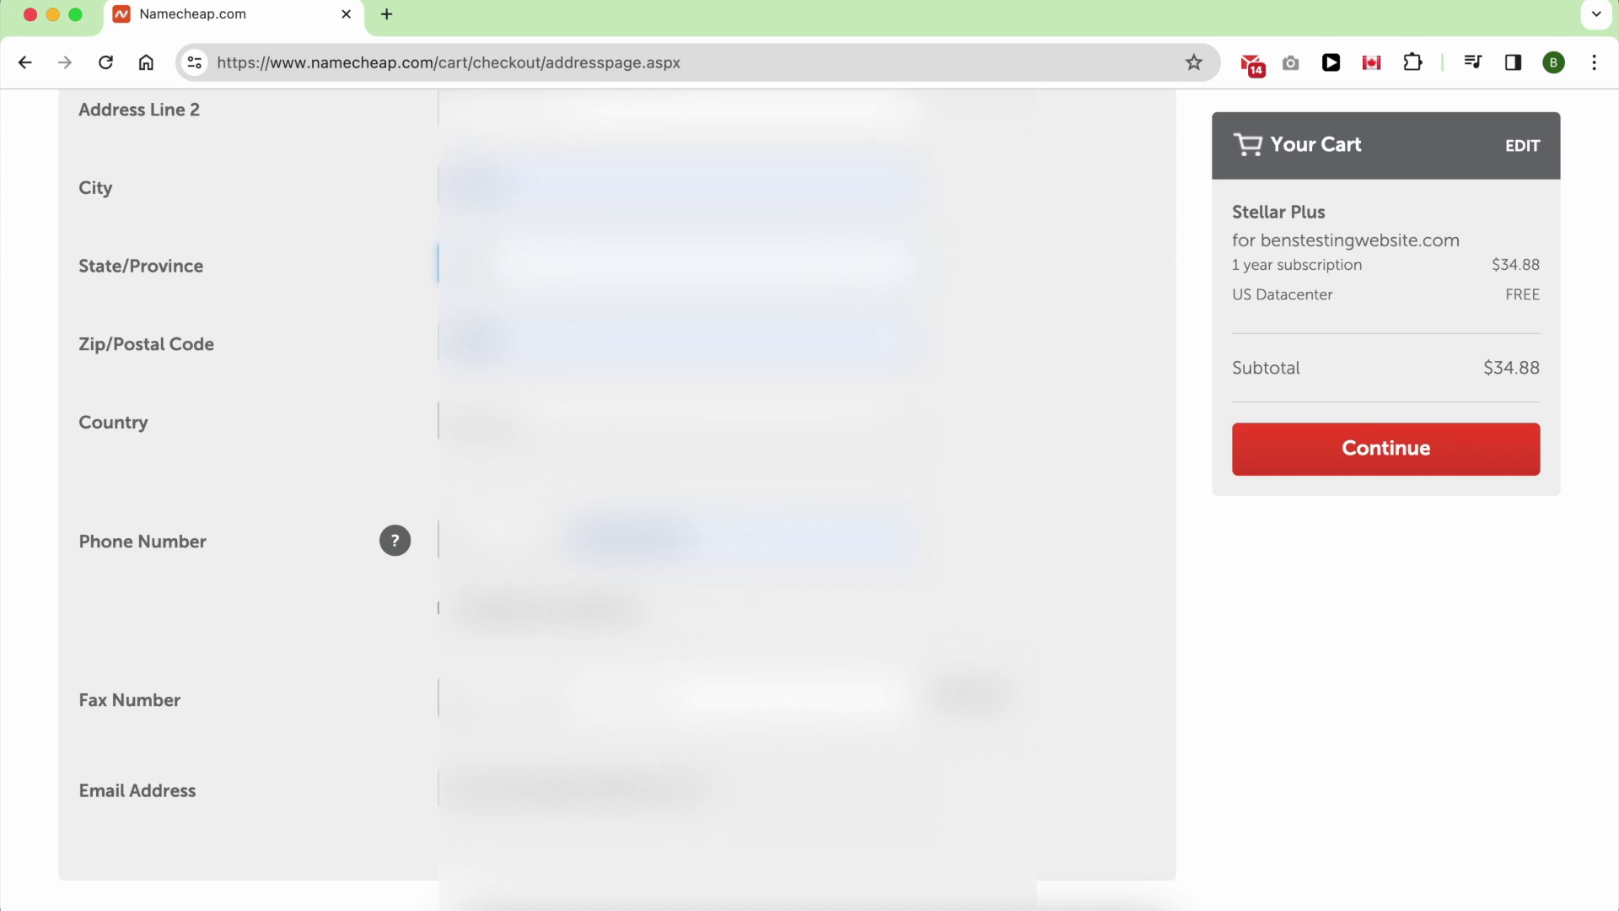
scroll(279, 524, down, 8)
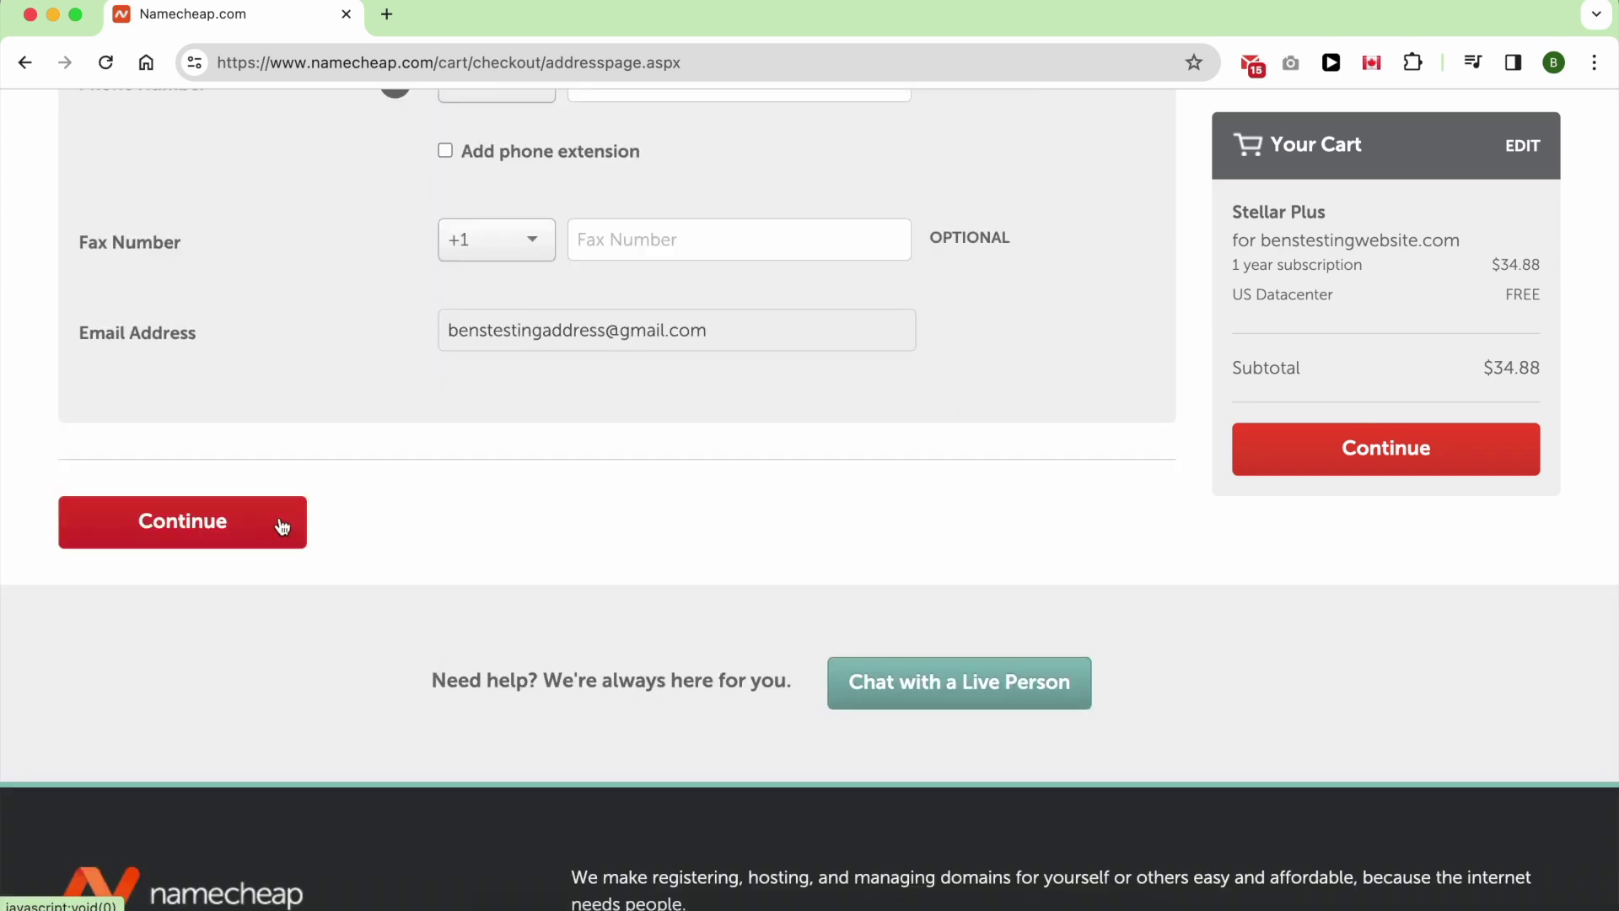
click(282, 527)
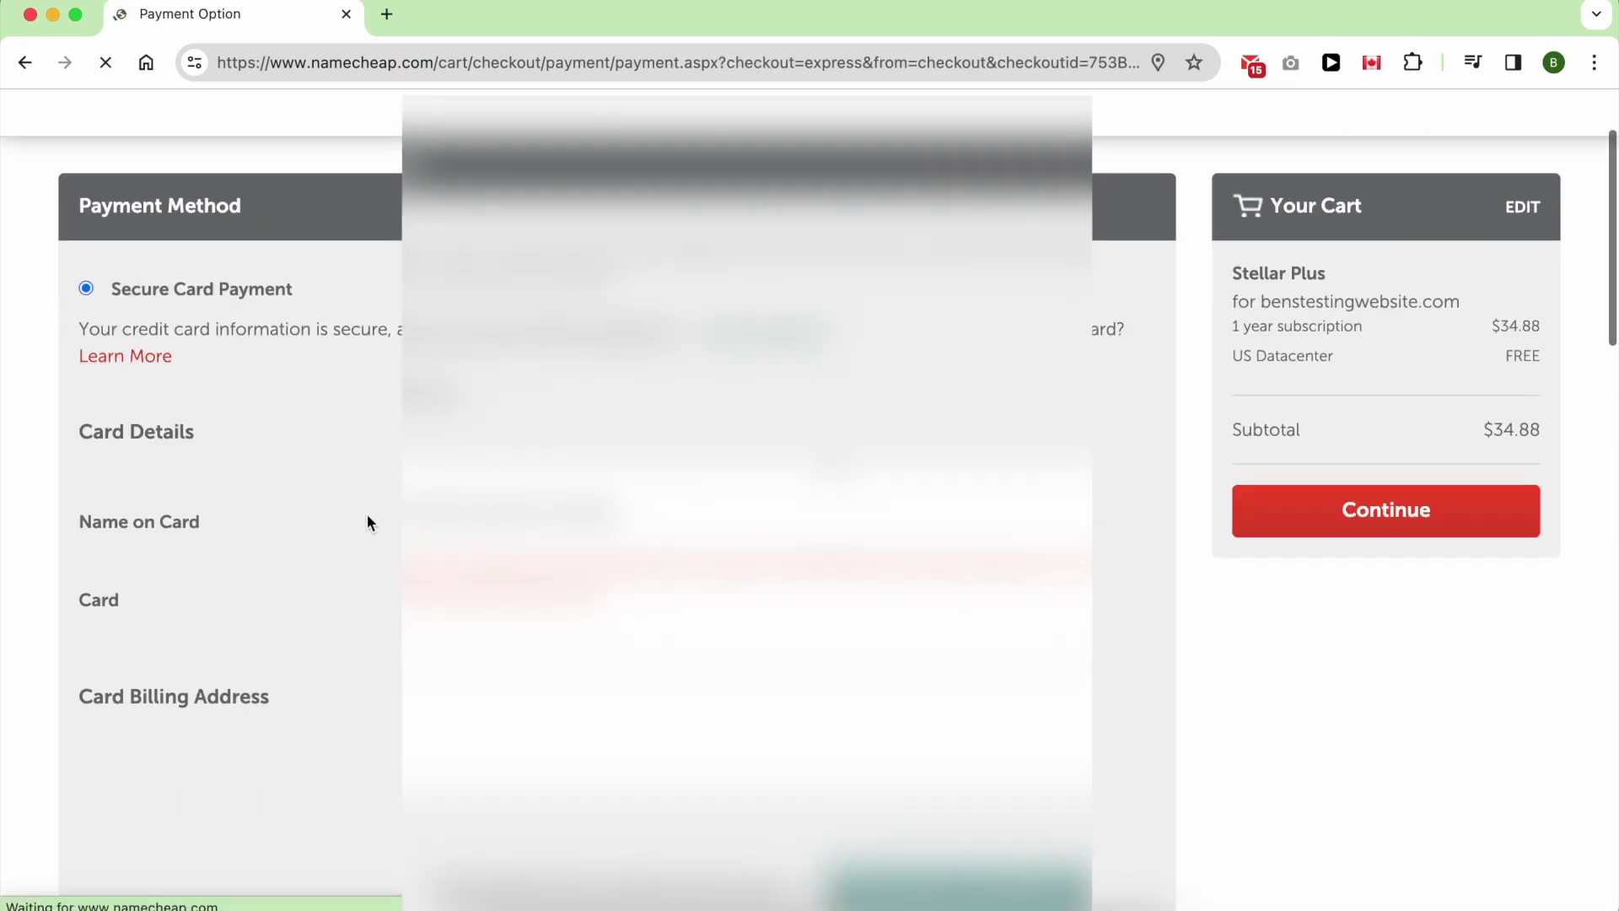
Step: Enter the cardholder name and card number for Secure Card Payment, continue to the order review, and dismiss the browser's offer to save the card
scroll(367, 513, down, 3)
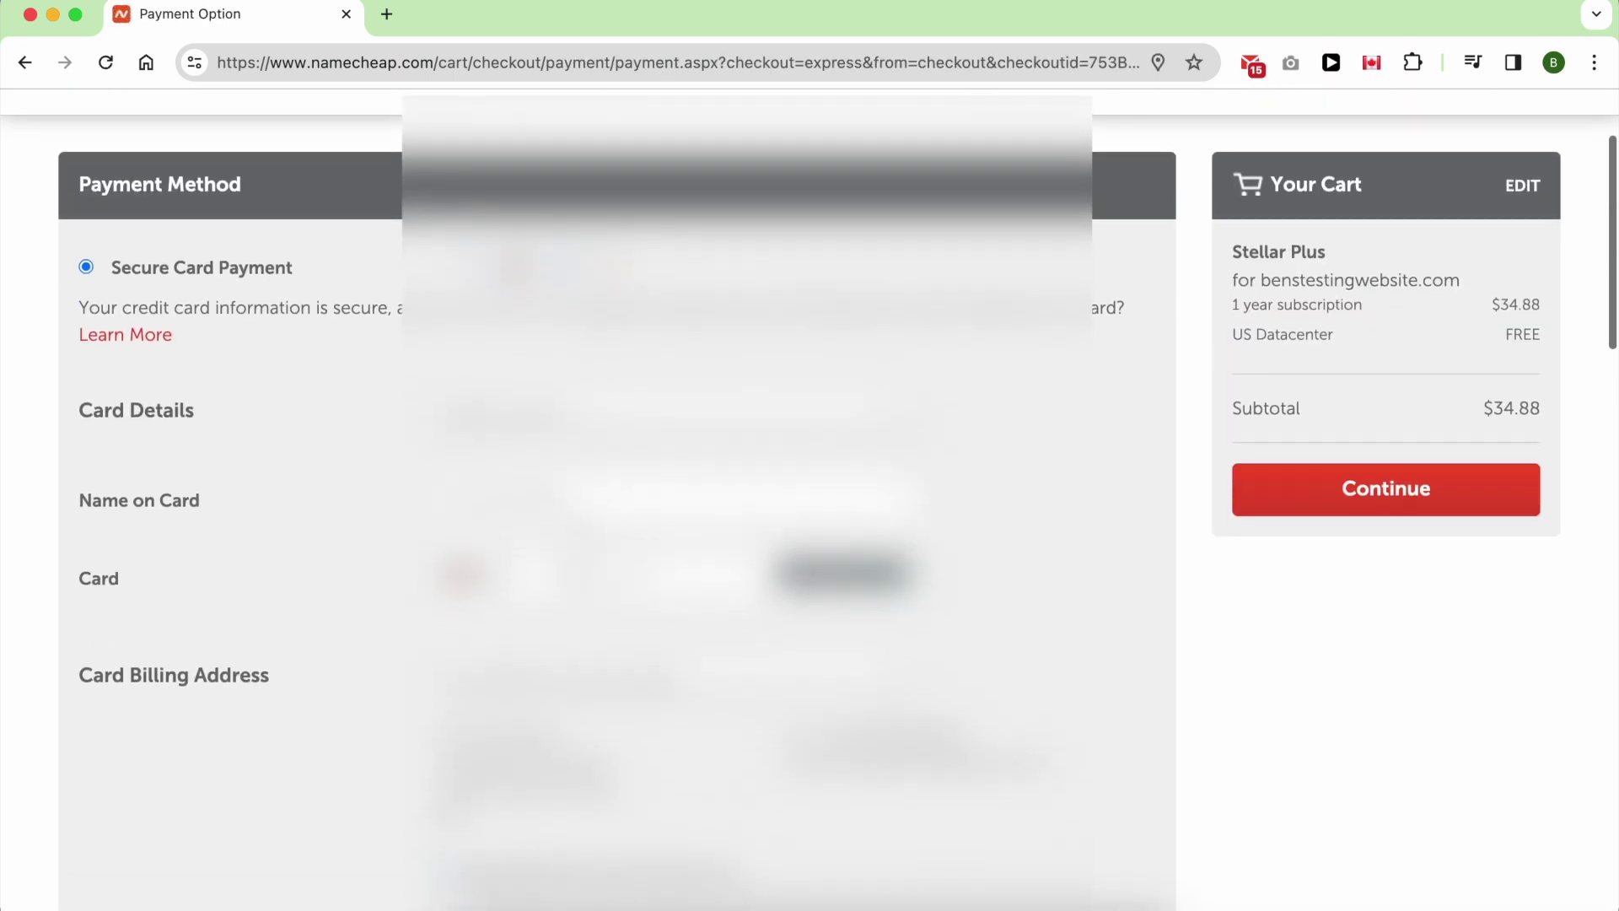
scroll(618, 506, down, 3)
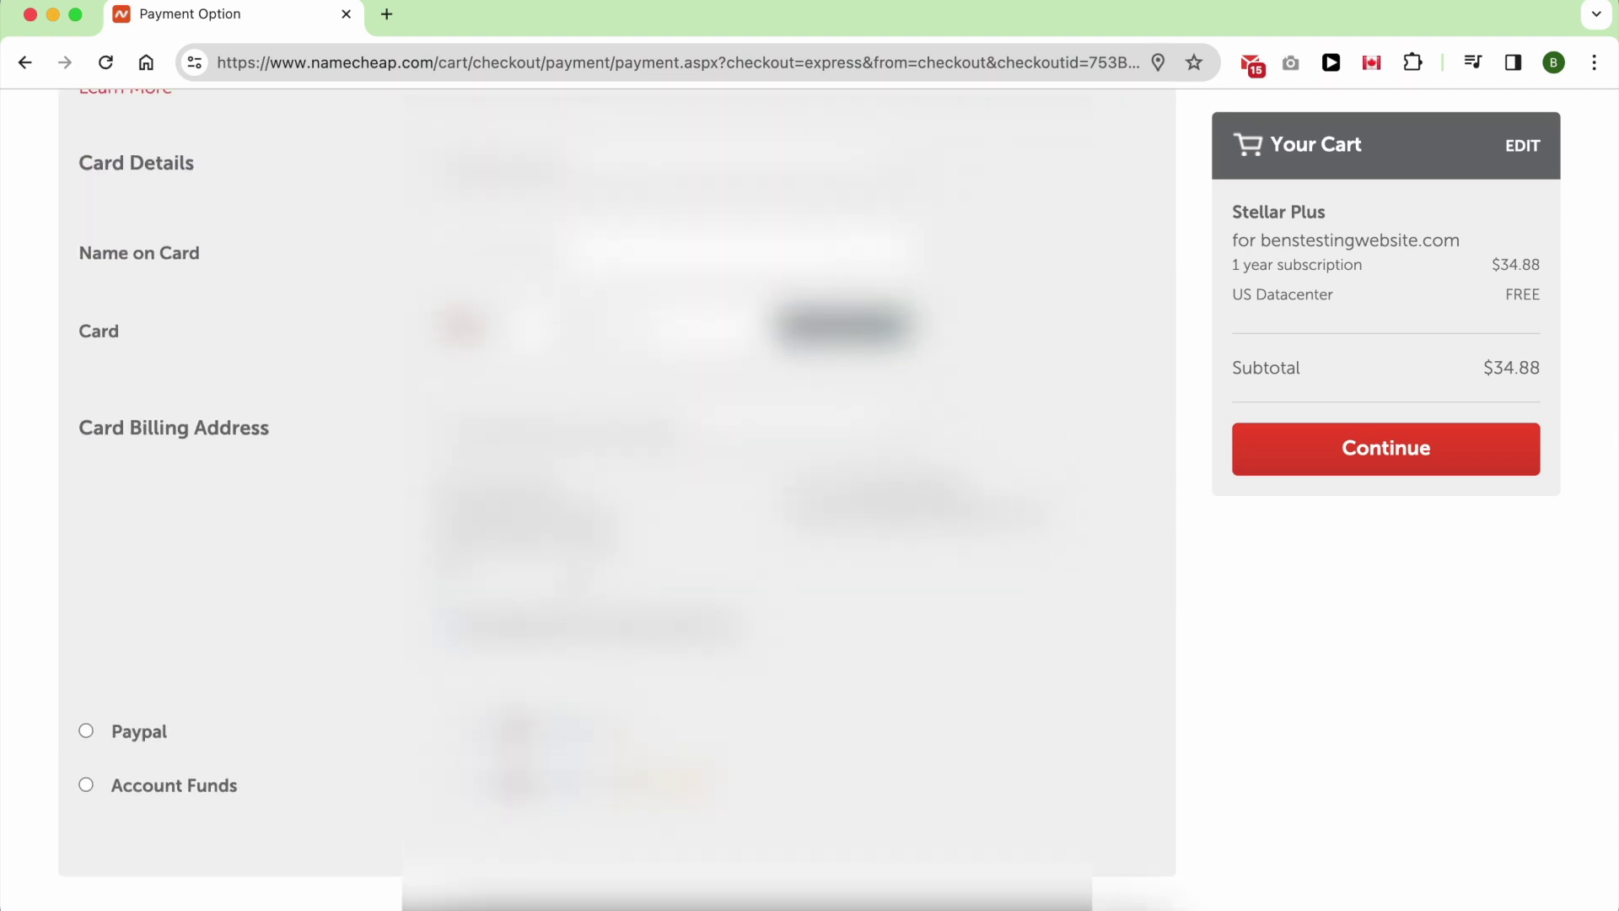
scroll(617, 489, down, 10)
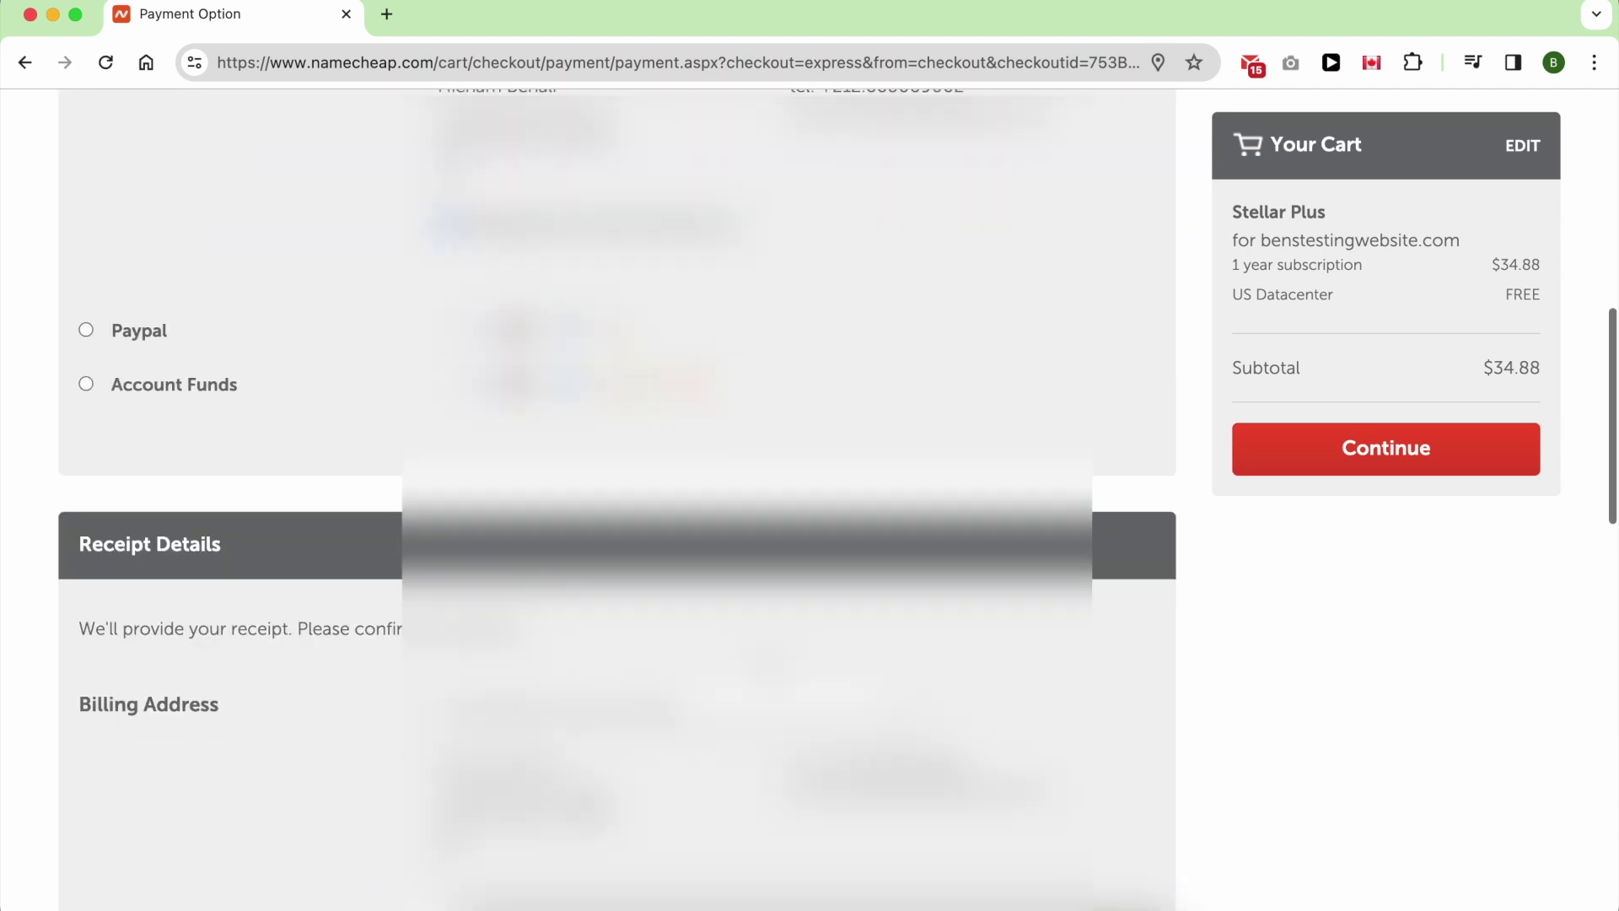
scroll(765, 658, down, 5)
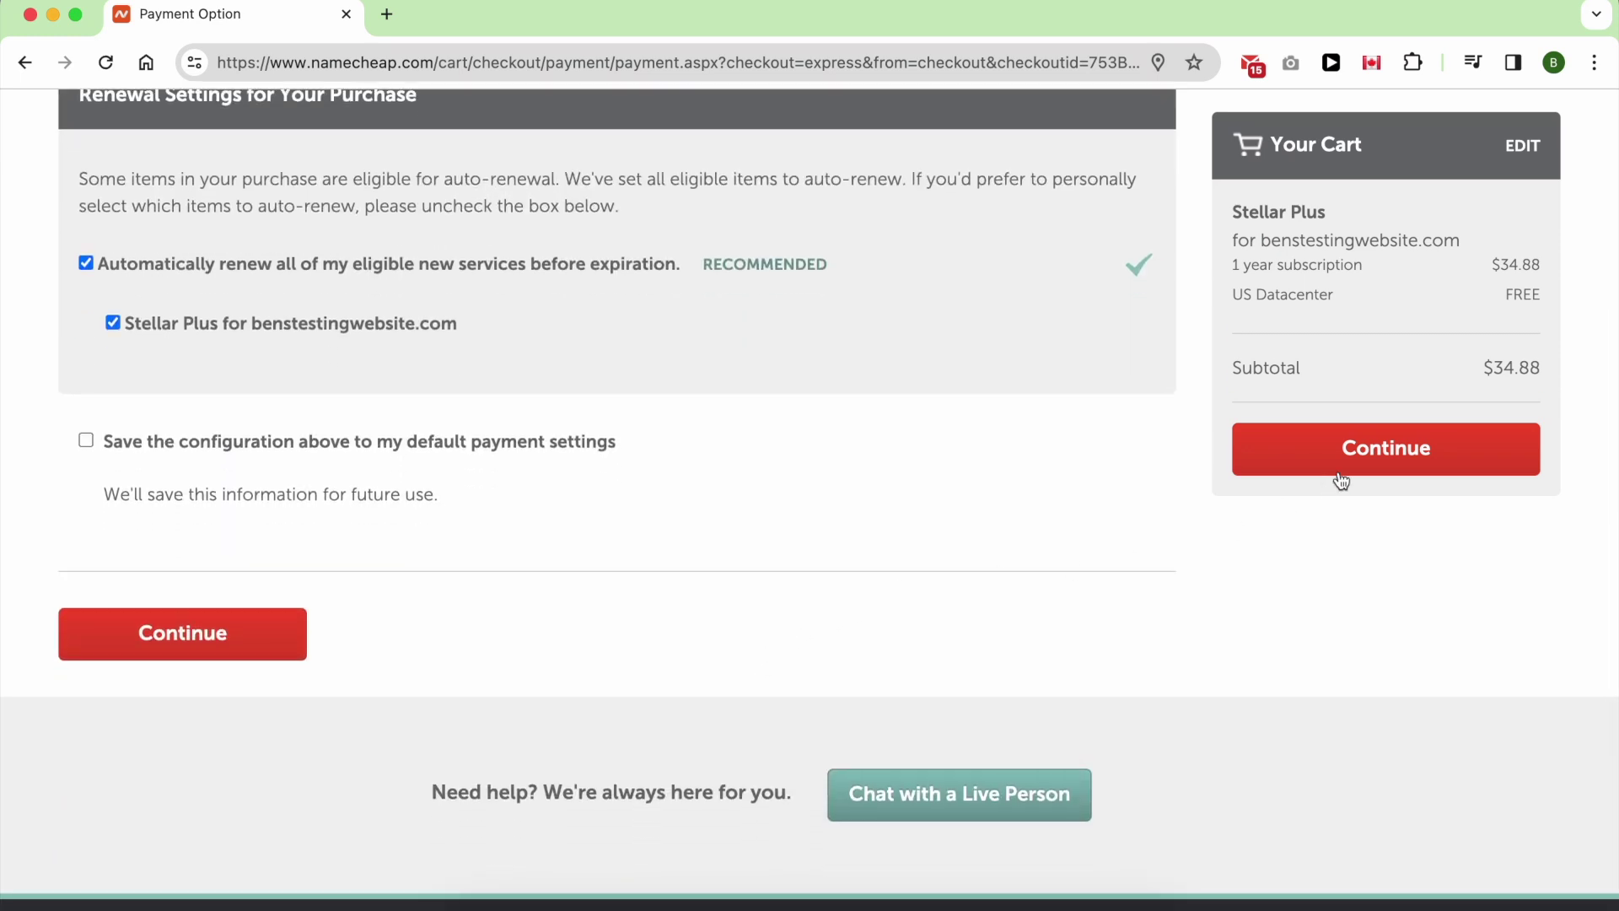
click(1354, 459)
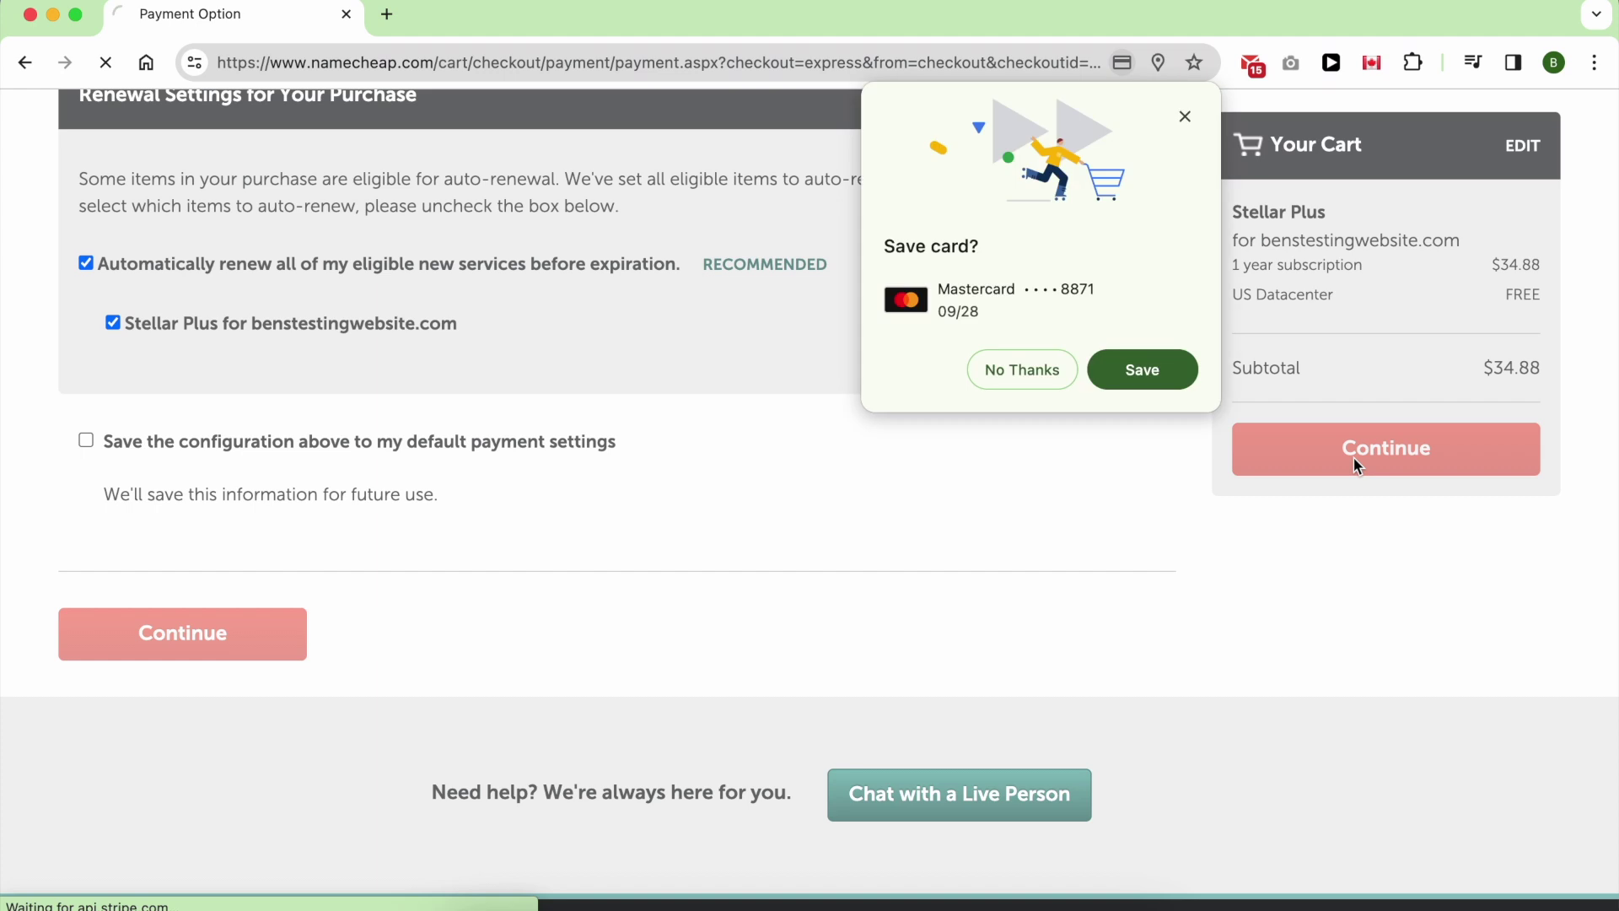
click(1185, 114)
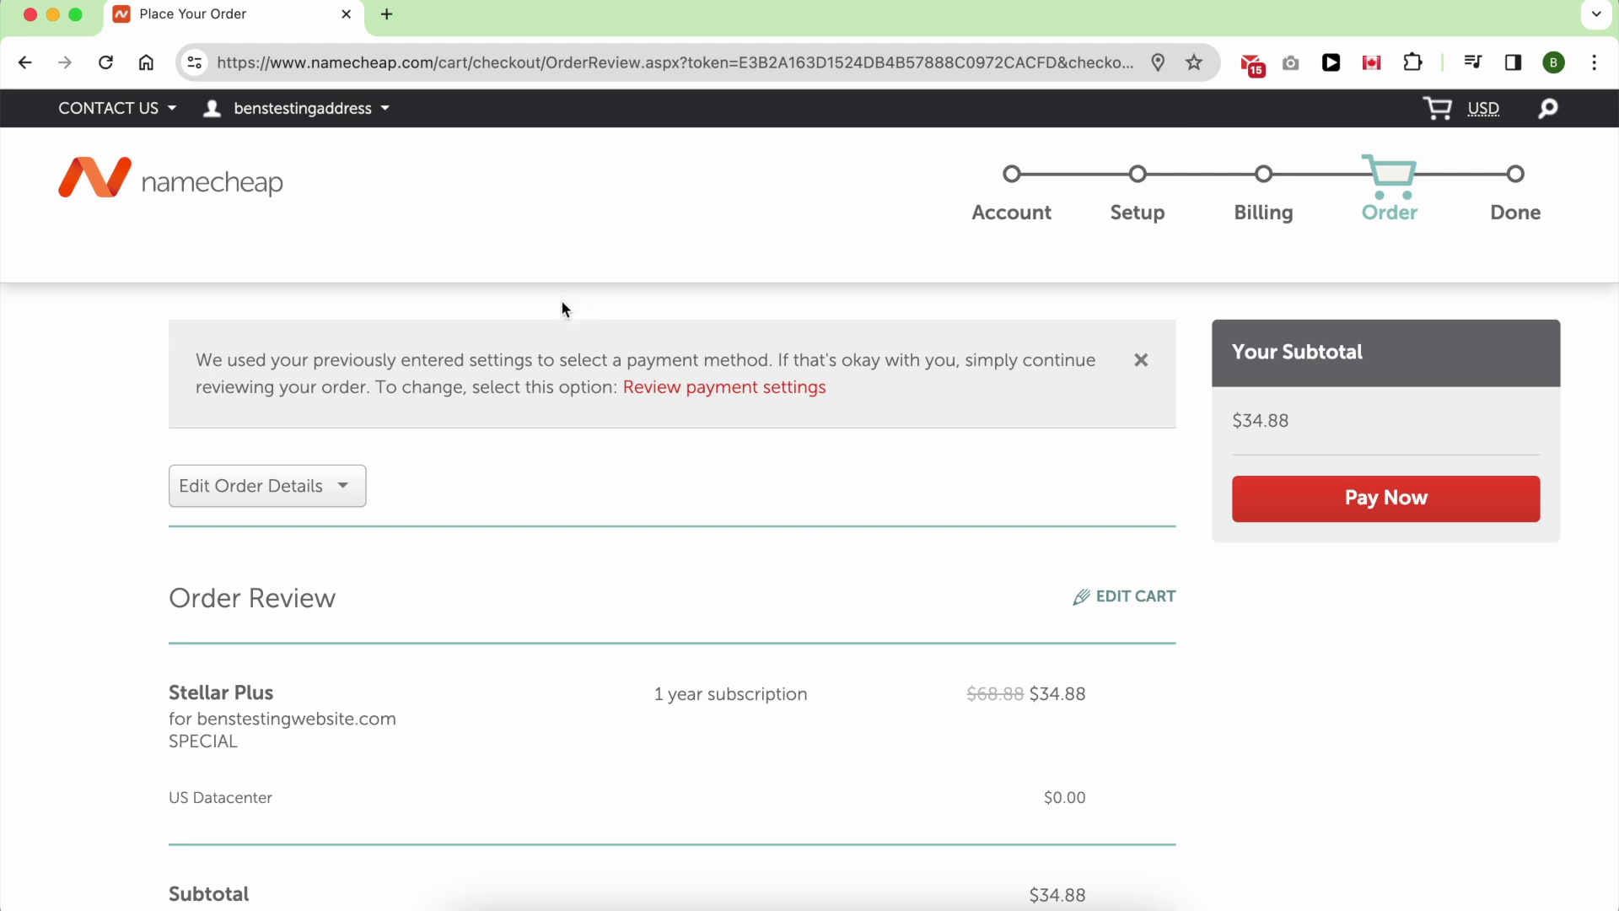
Step: Agree to all of Namecheap's Terms of Service and agreements and pay for the Stellar Plus order
scroll(542, 474, down, 10)
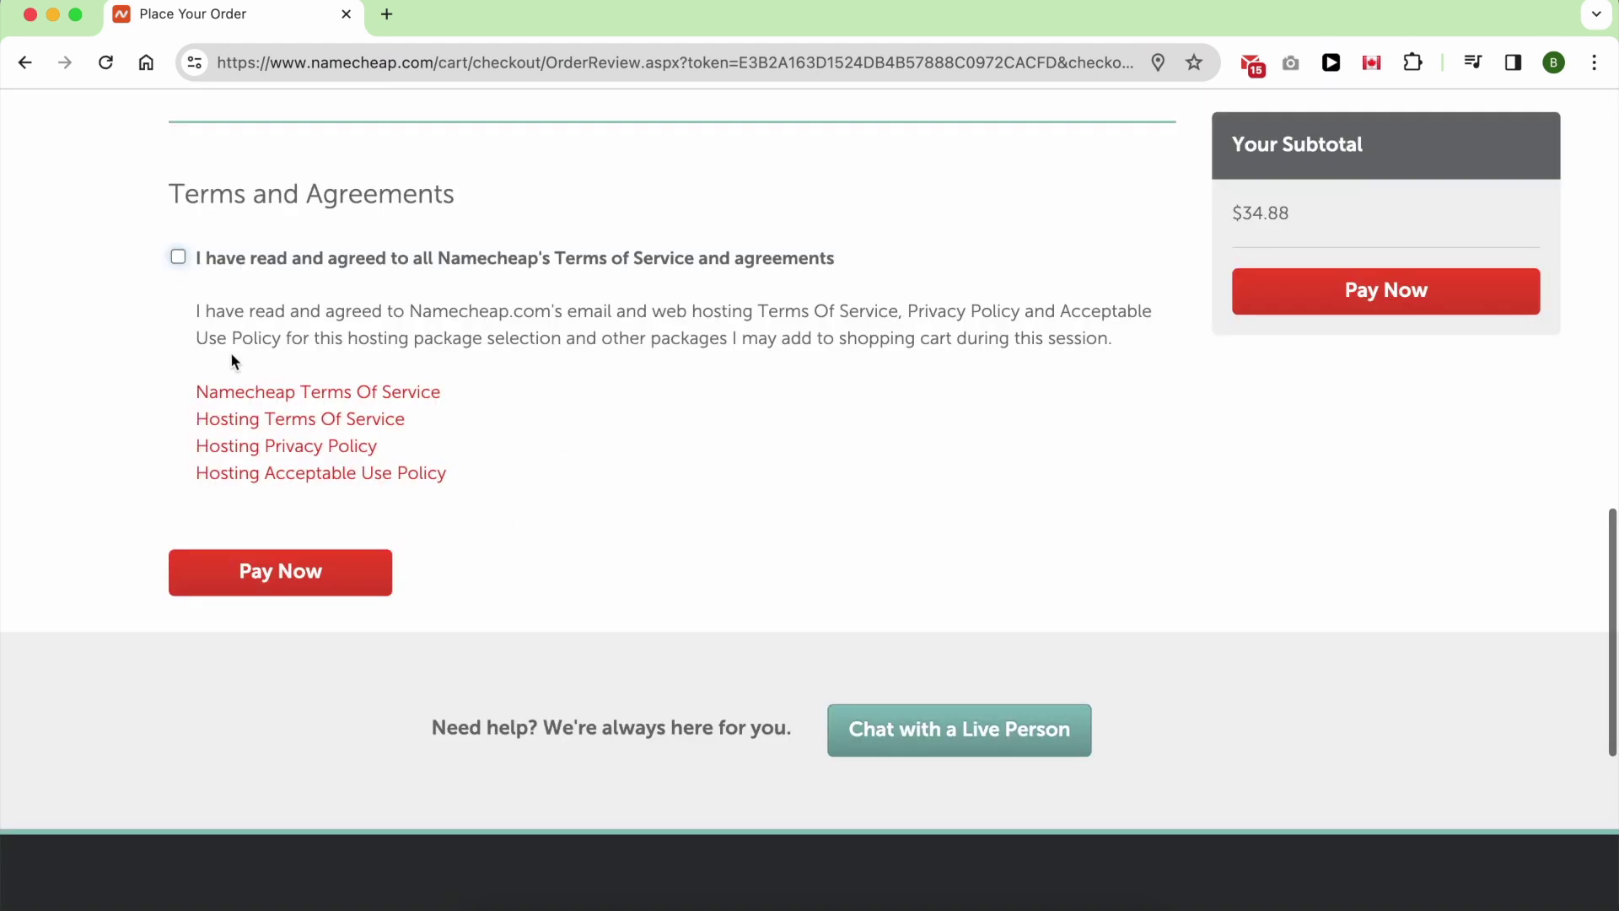
click(178, 257)
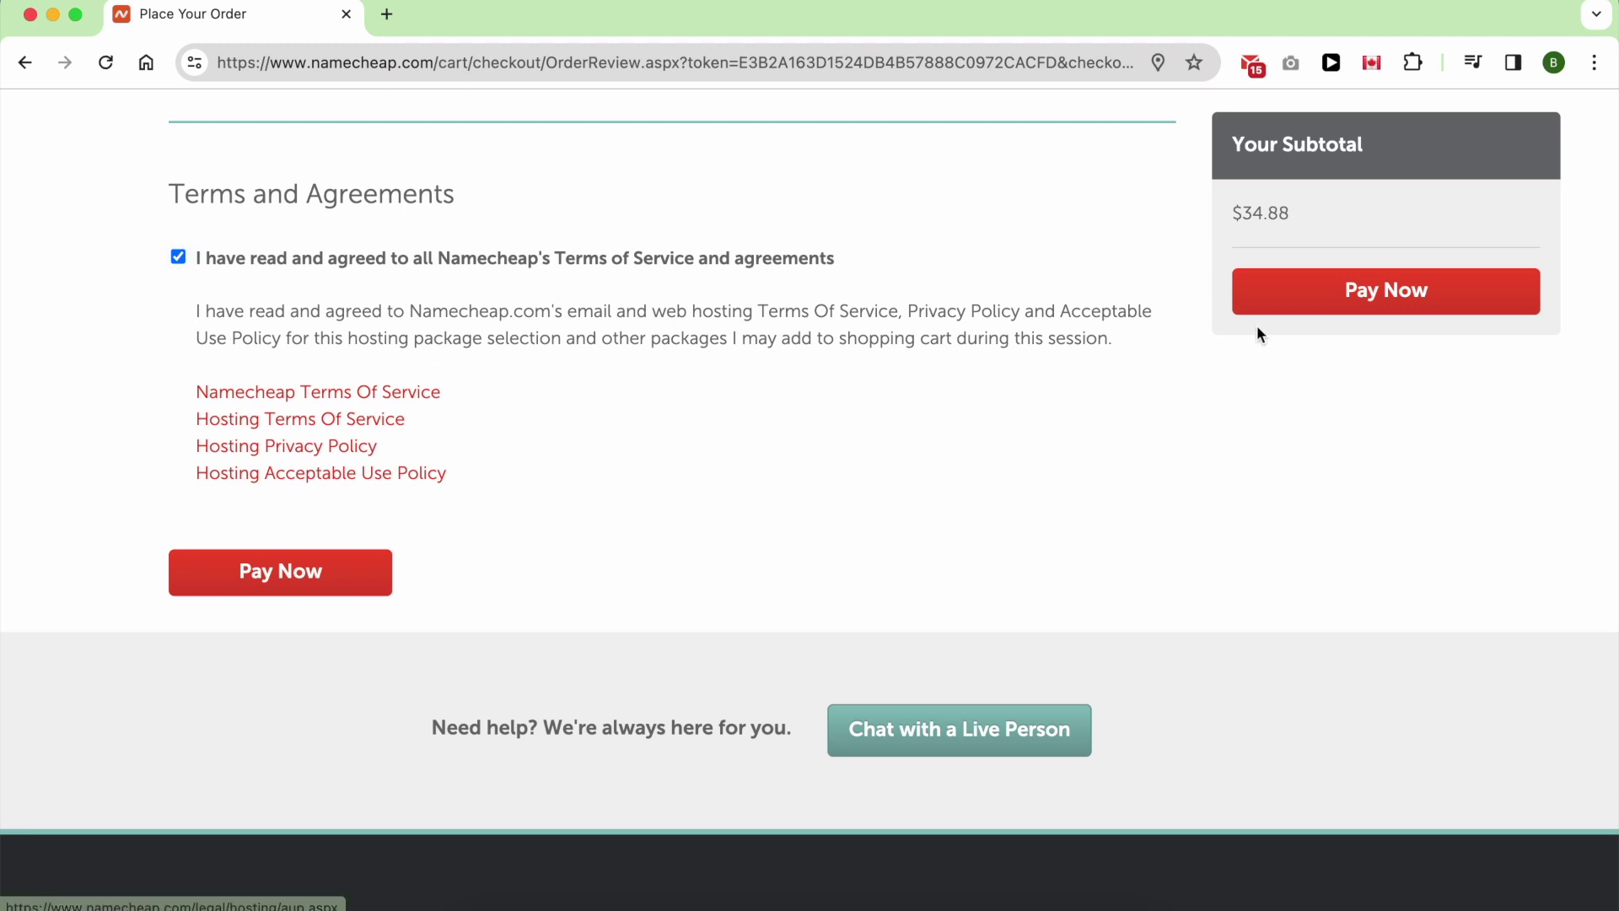
click(1328, 295)
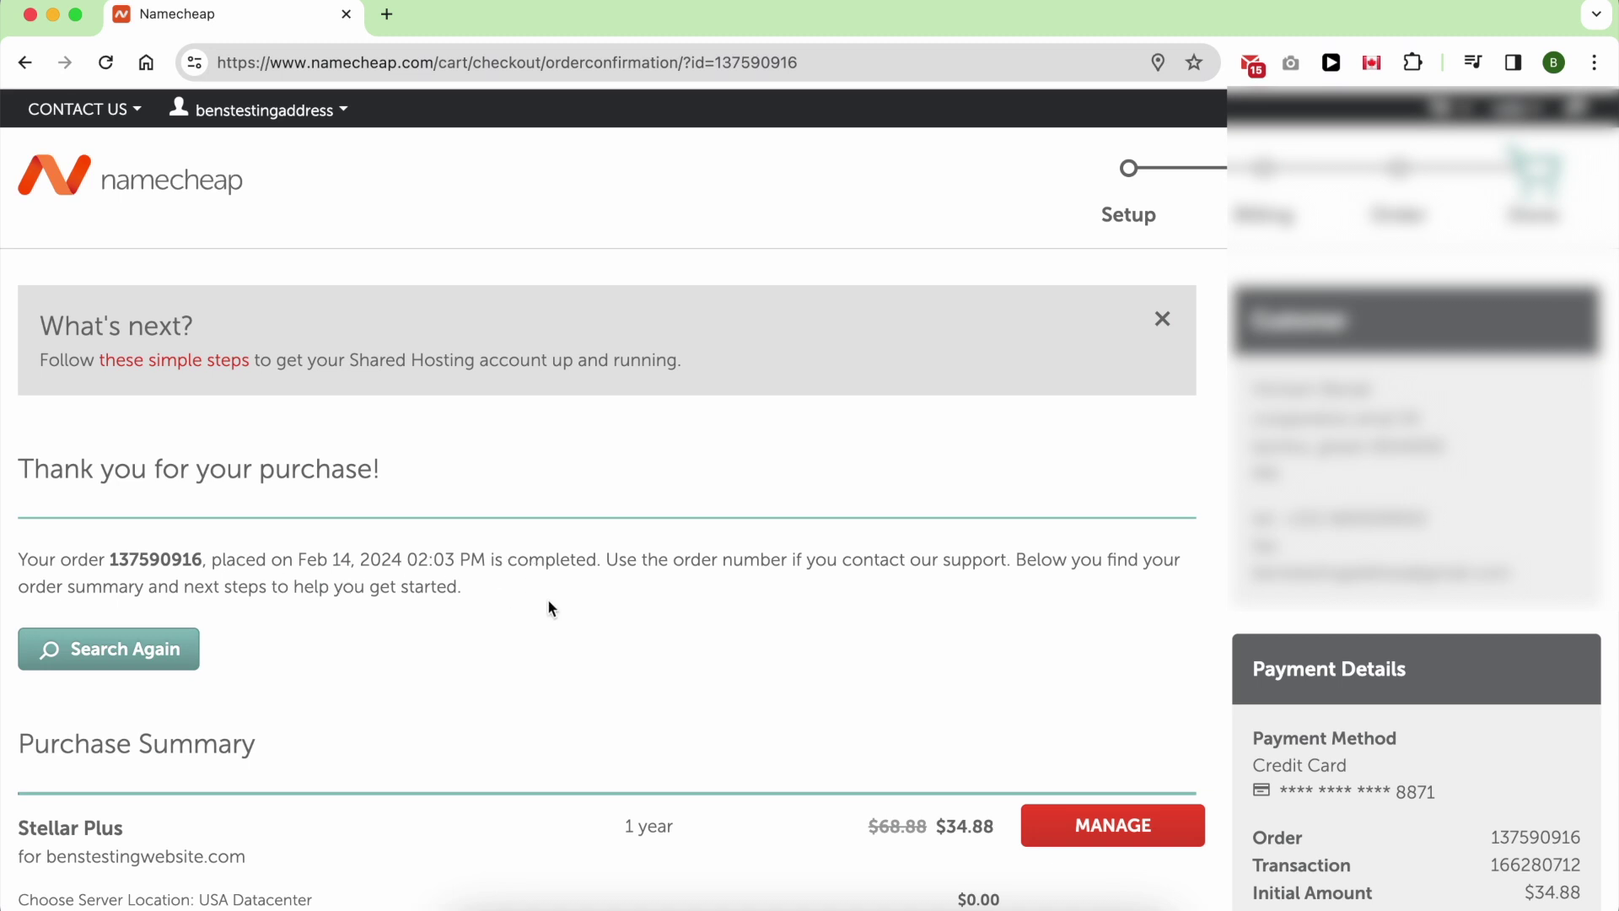
Step: Review the purchase summary, go to the account's hosting subscriptions, and open cPanel for benstestingwebsite.com
scroll(557, 608, down, 1)
scroll(563, 614, down, 3)
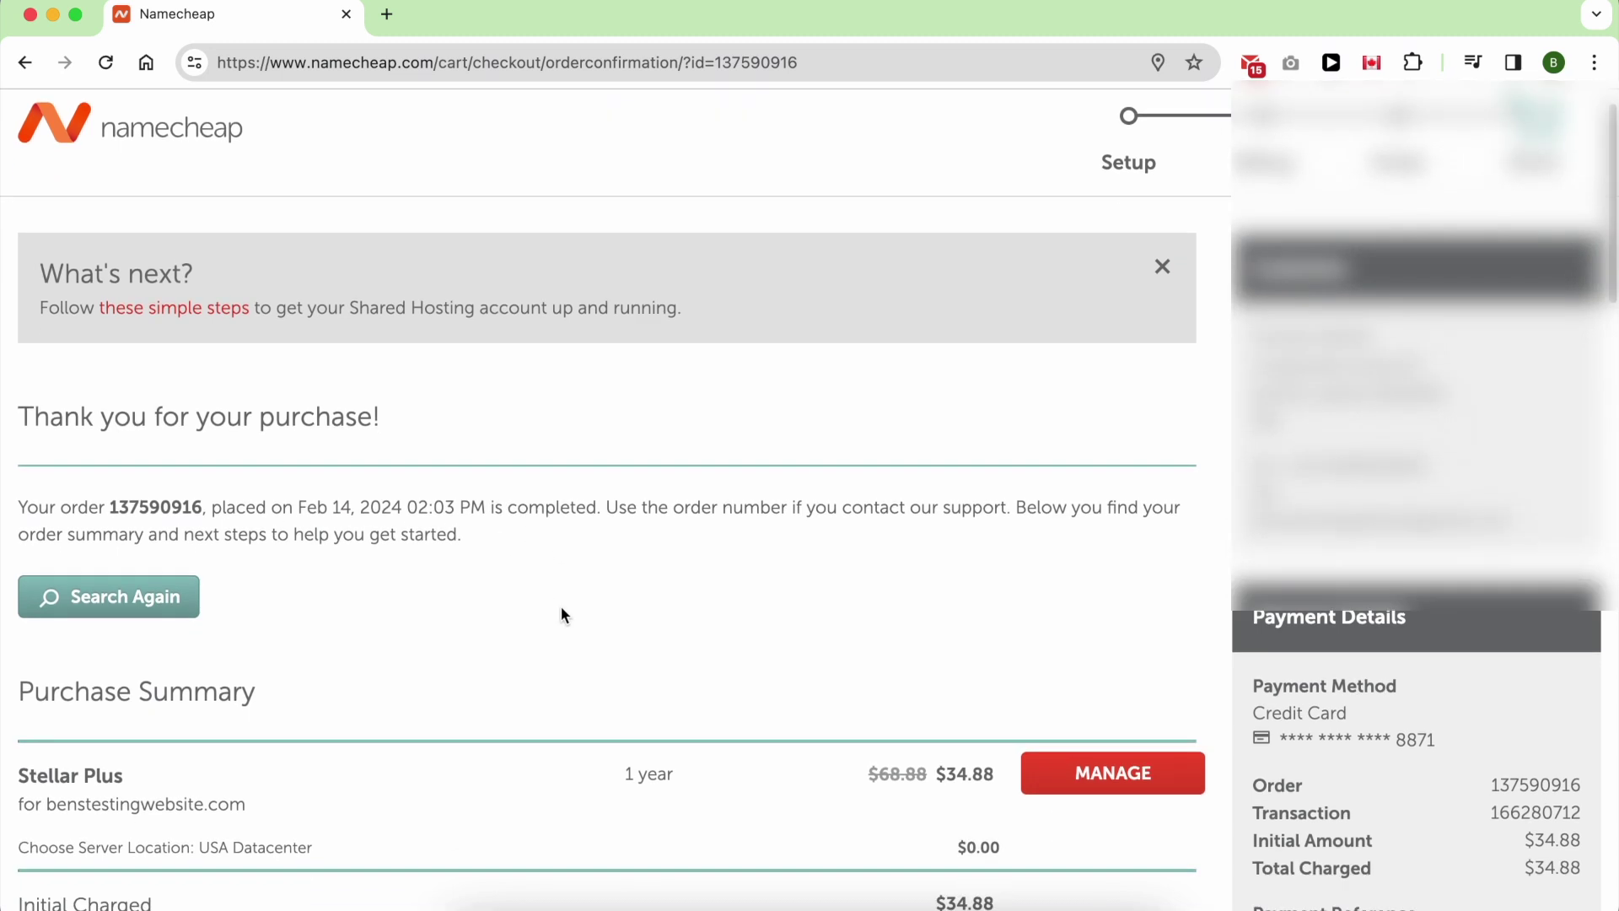
scroll(562, 613, down, 5)
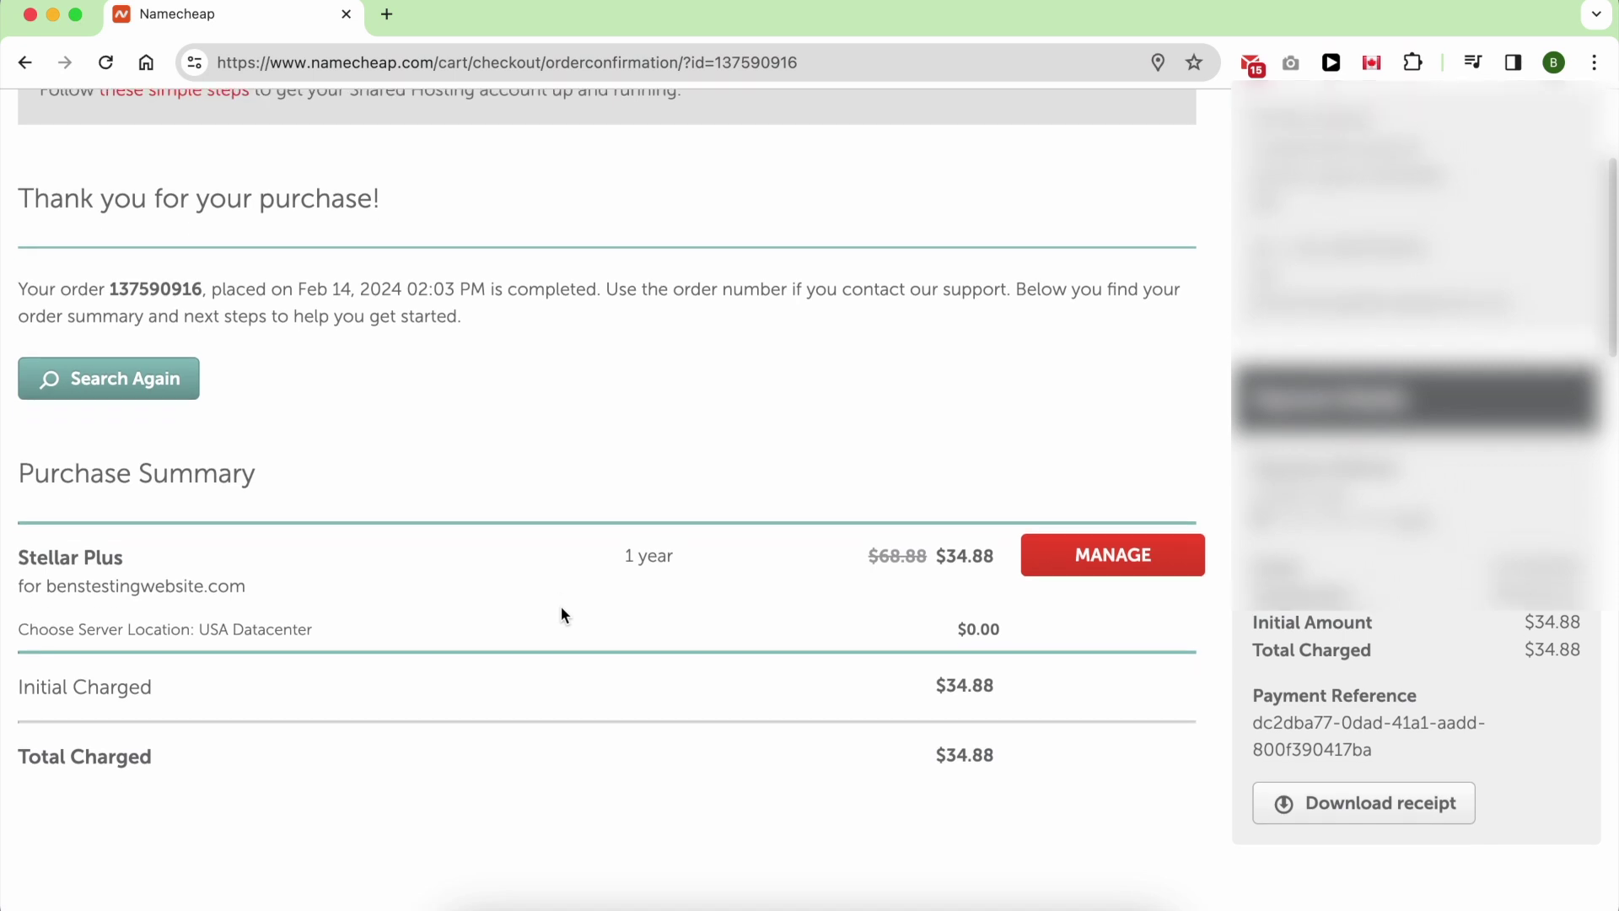
scroll(563, 614, down, 2)
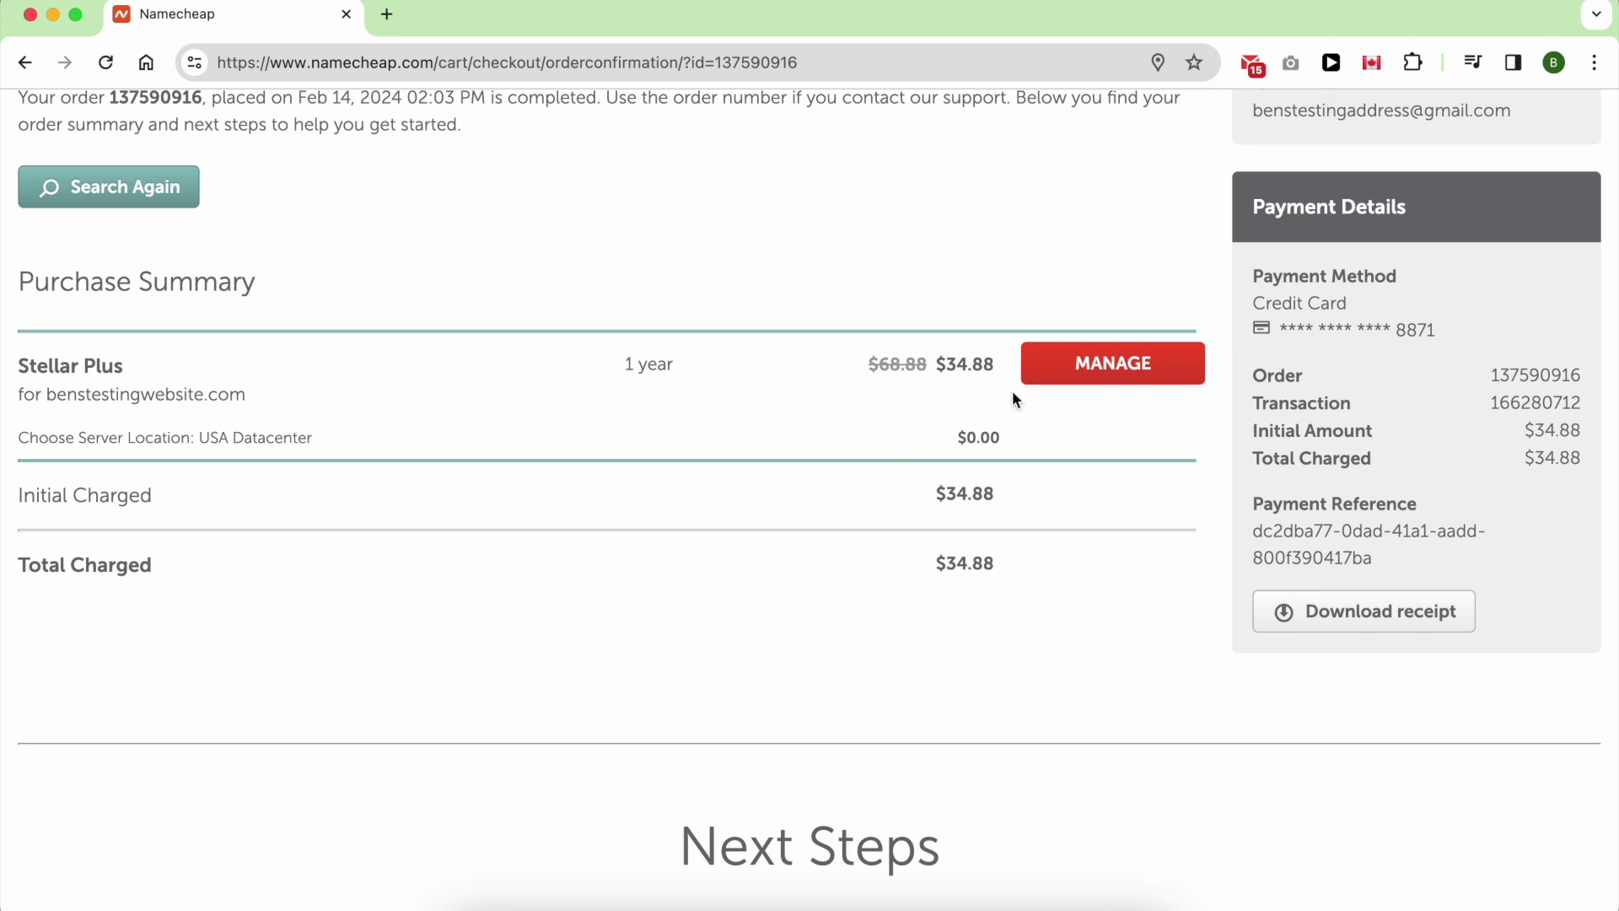
click(1064, 374)
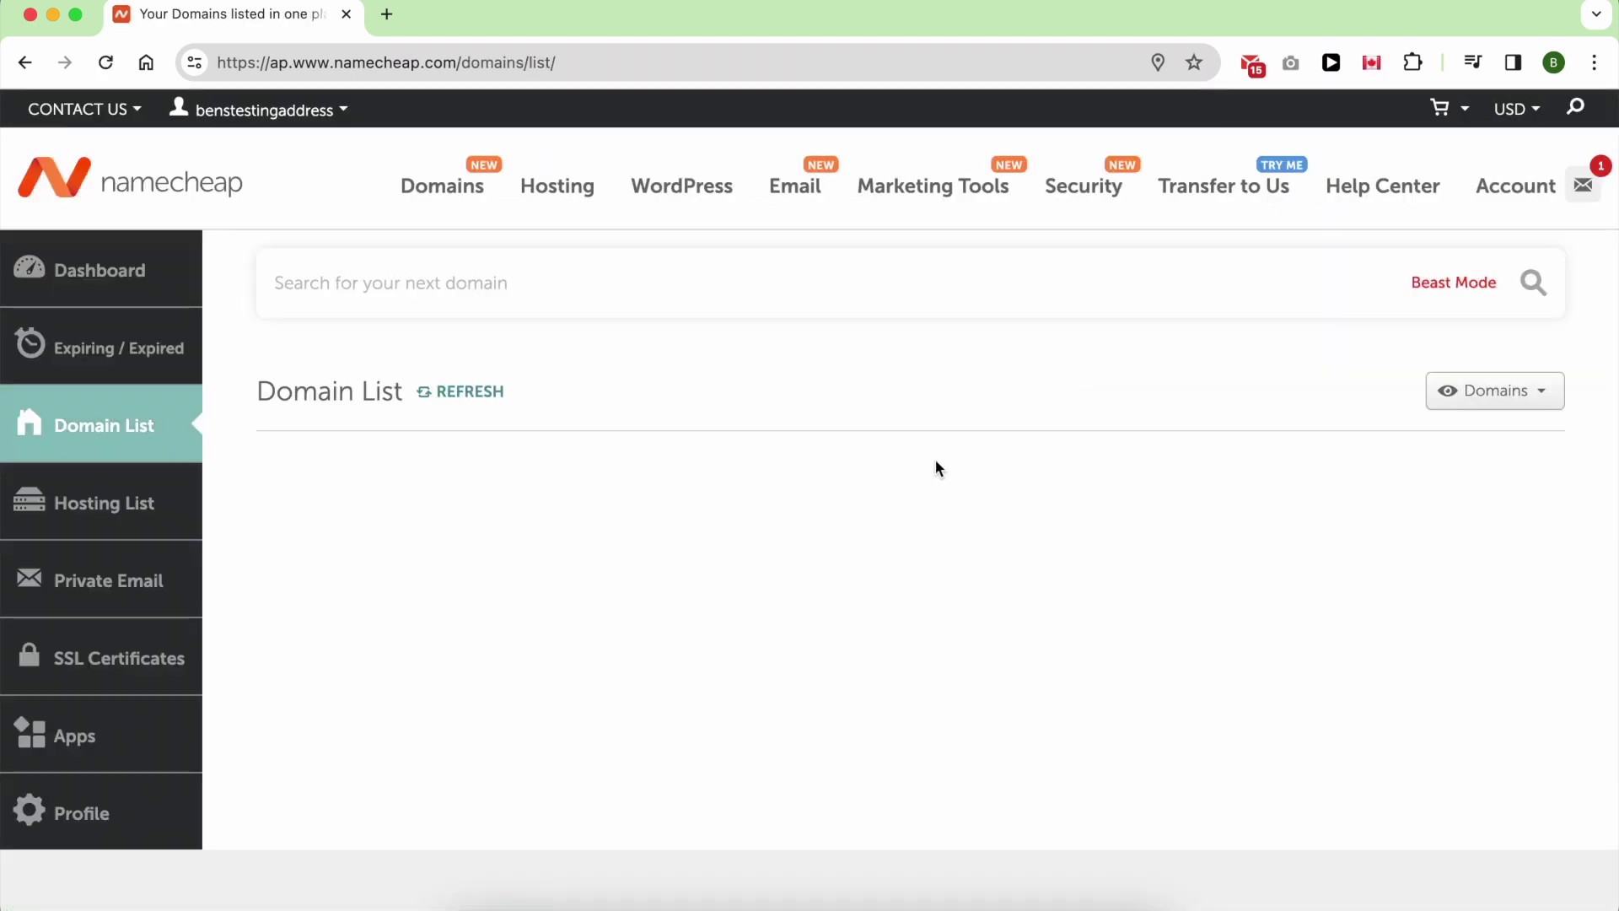
click(84, 504)
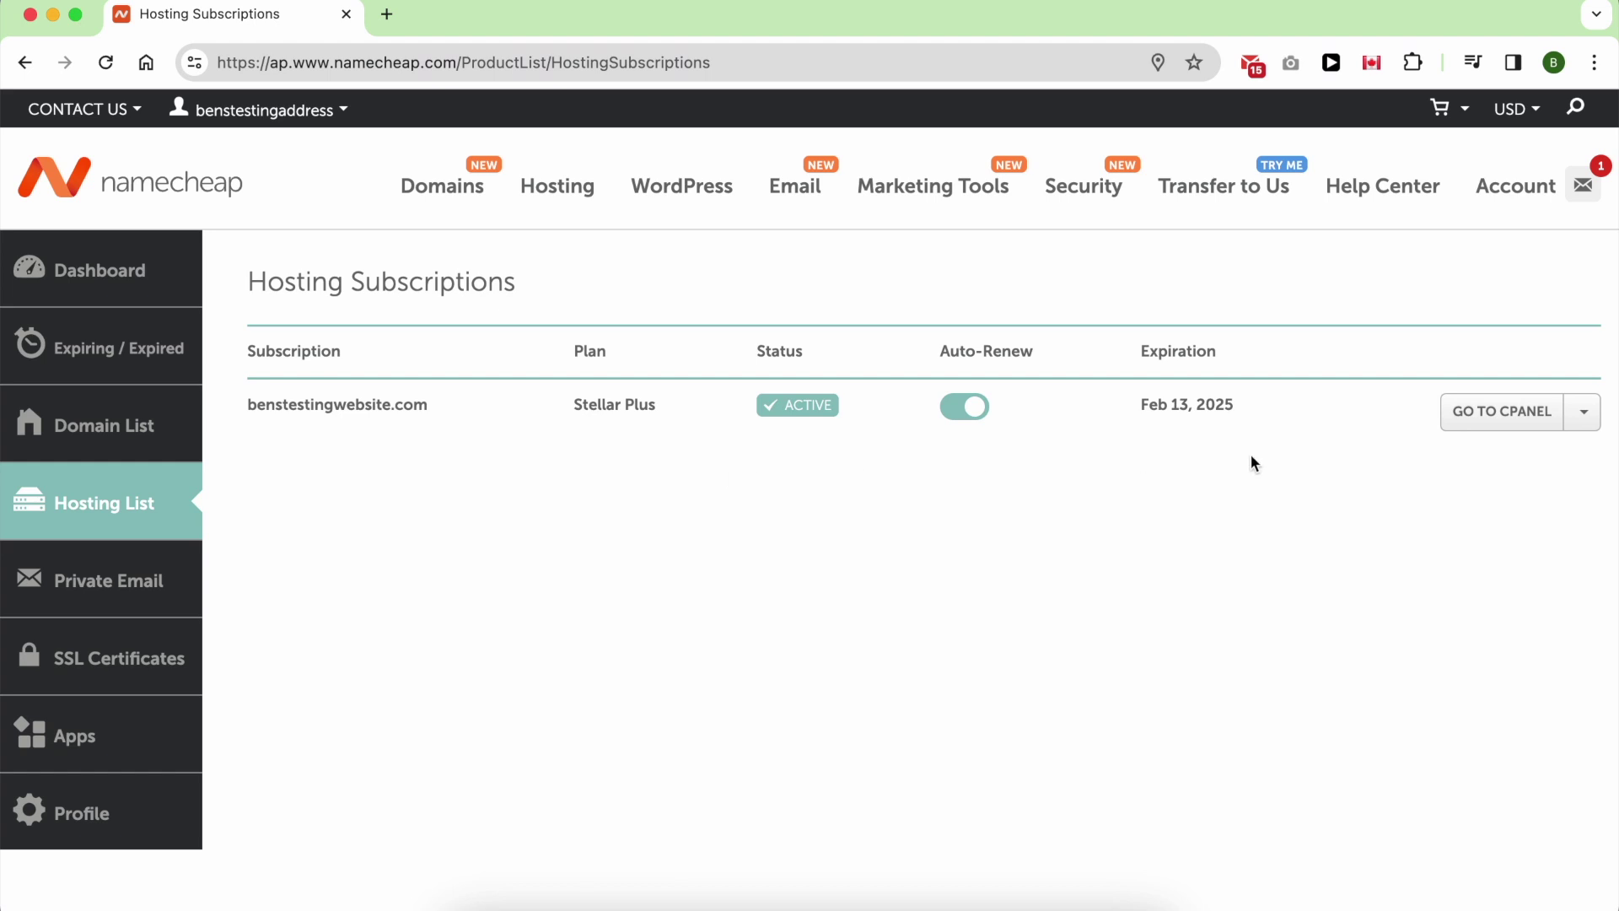
click(1489, 418)
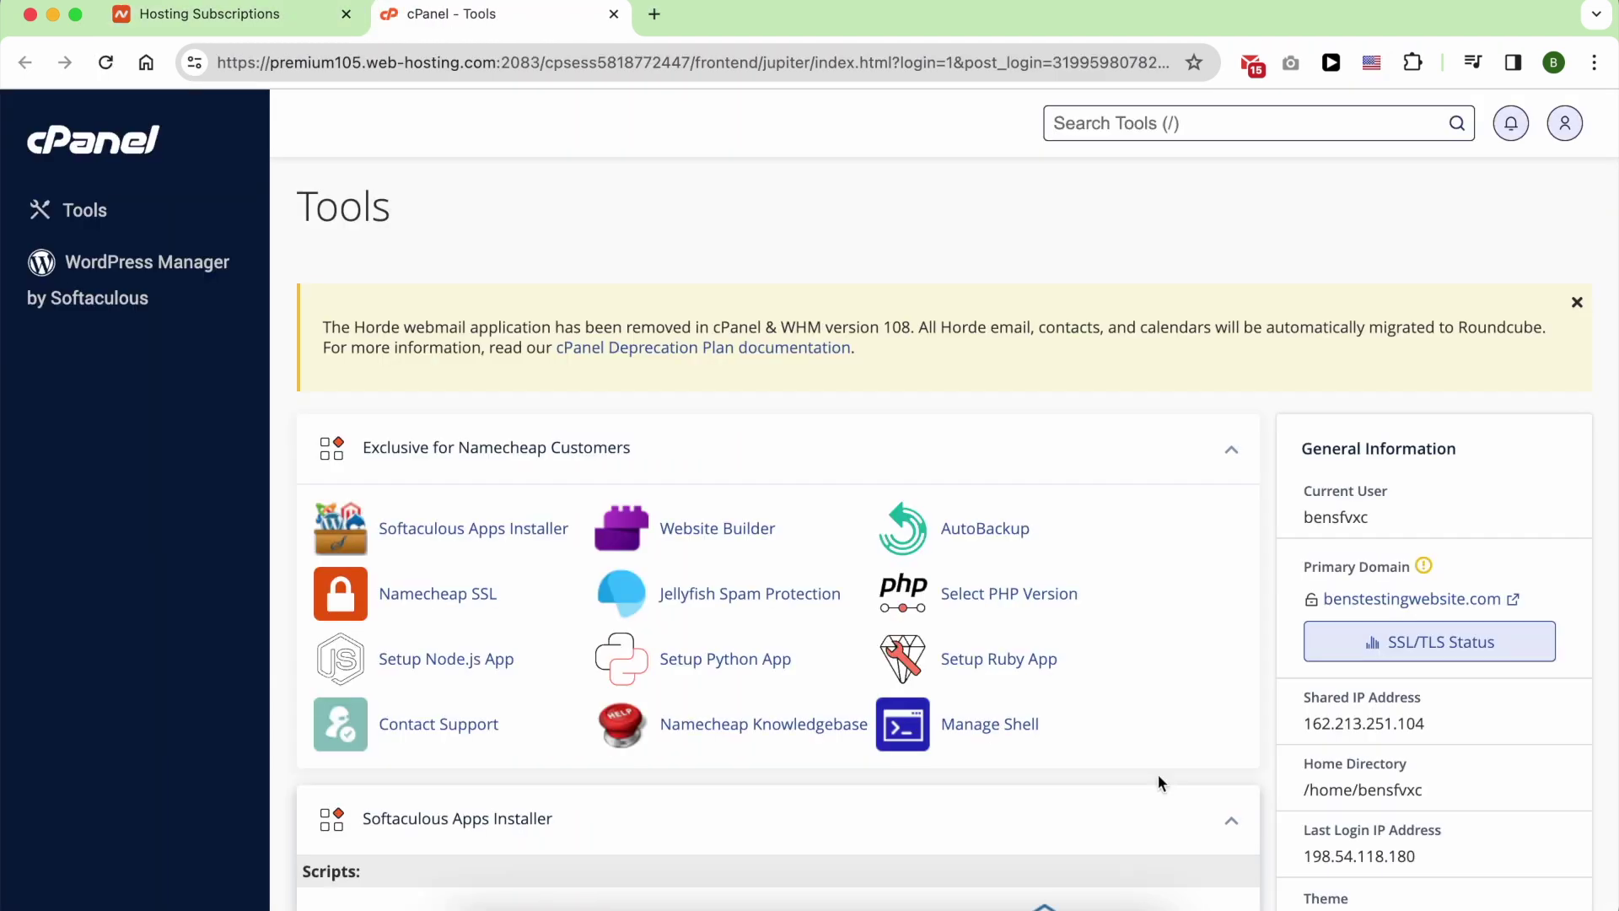
Step: Dismiss the Horde webmail notice and look through the cPanel tools and account statistics
click(1577, 303)
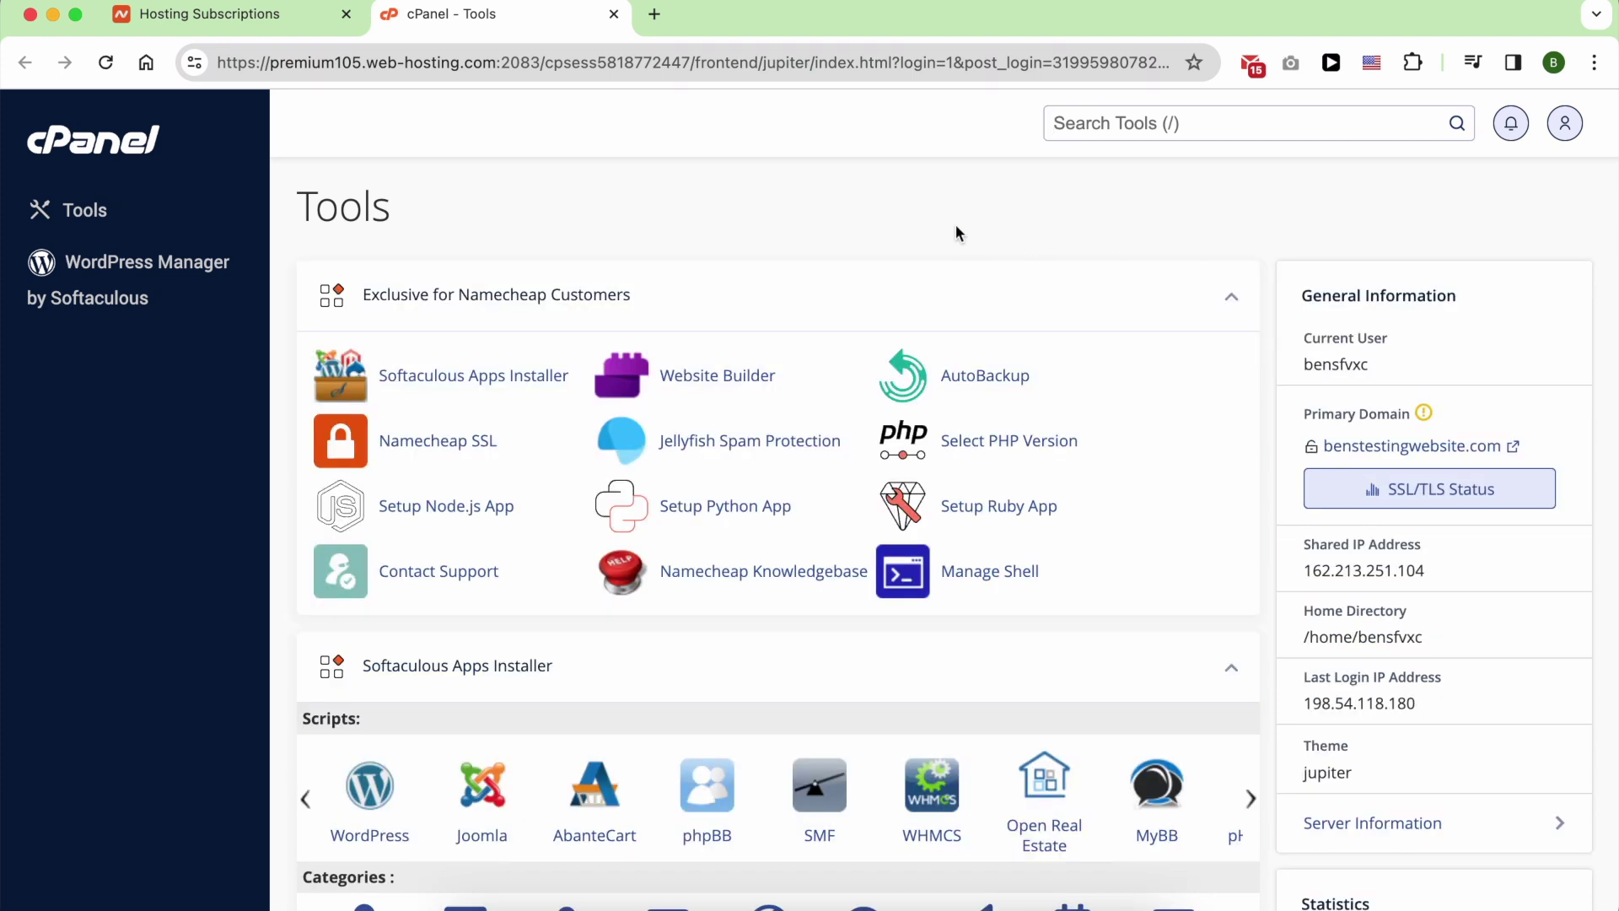
scroll(1130, 497, down, 3)
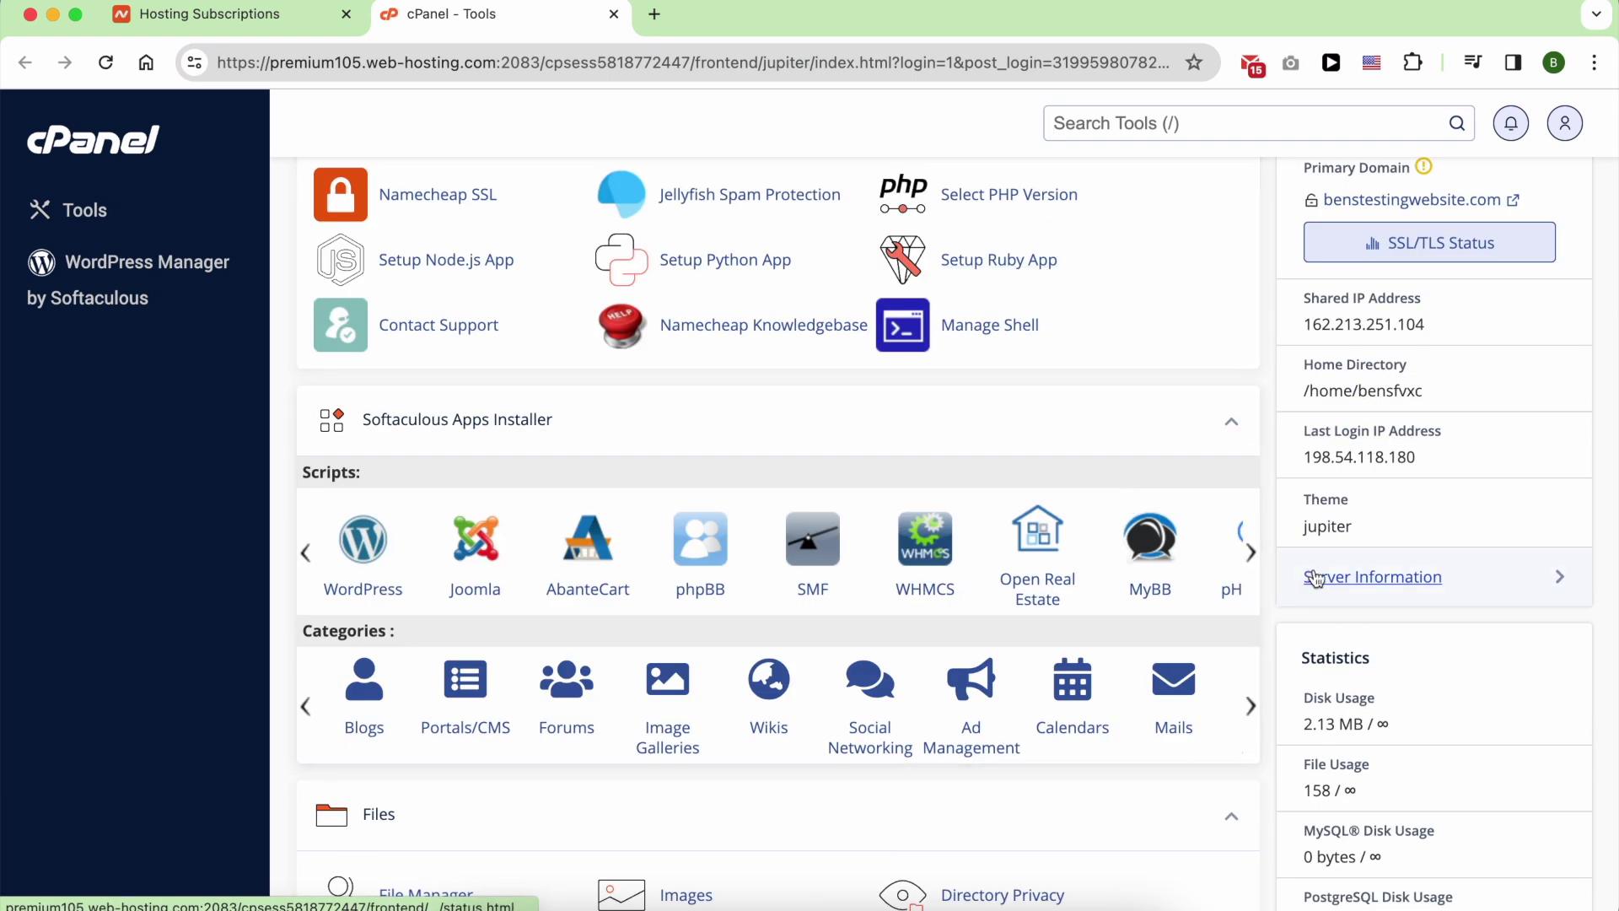
scroll(1324, 490, down, 6)
scroll(1317, 559, down, 13)
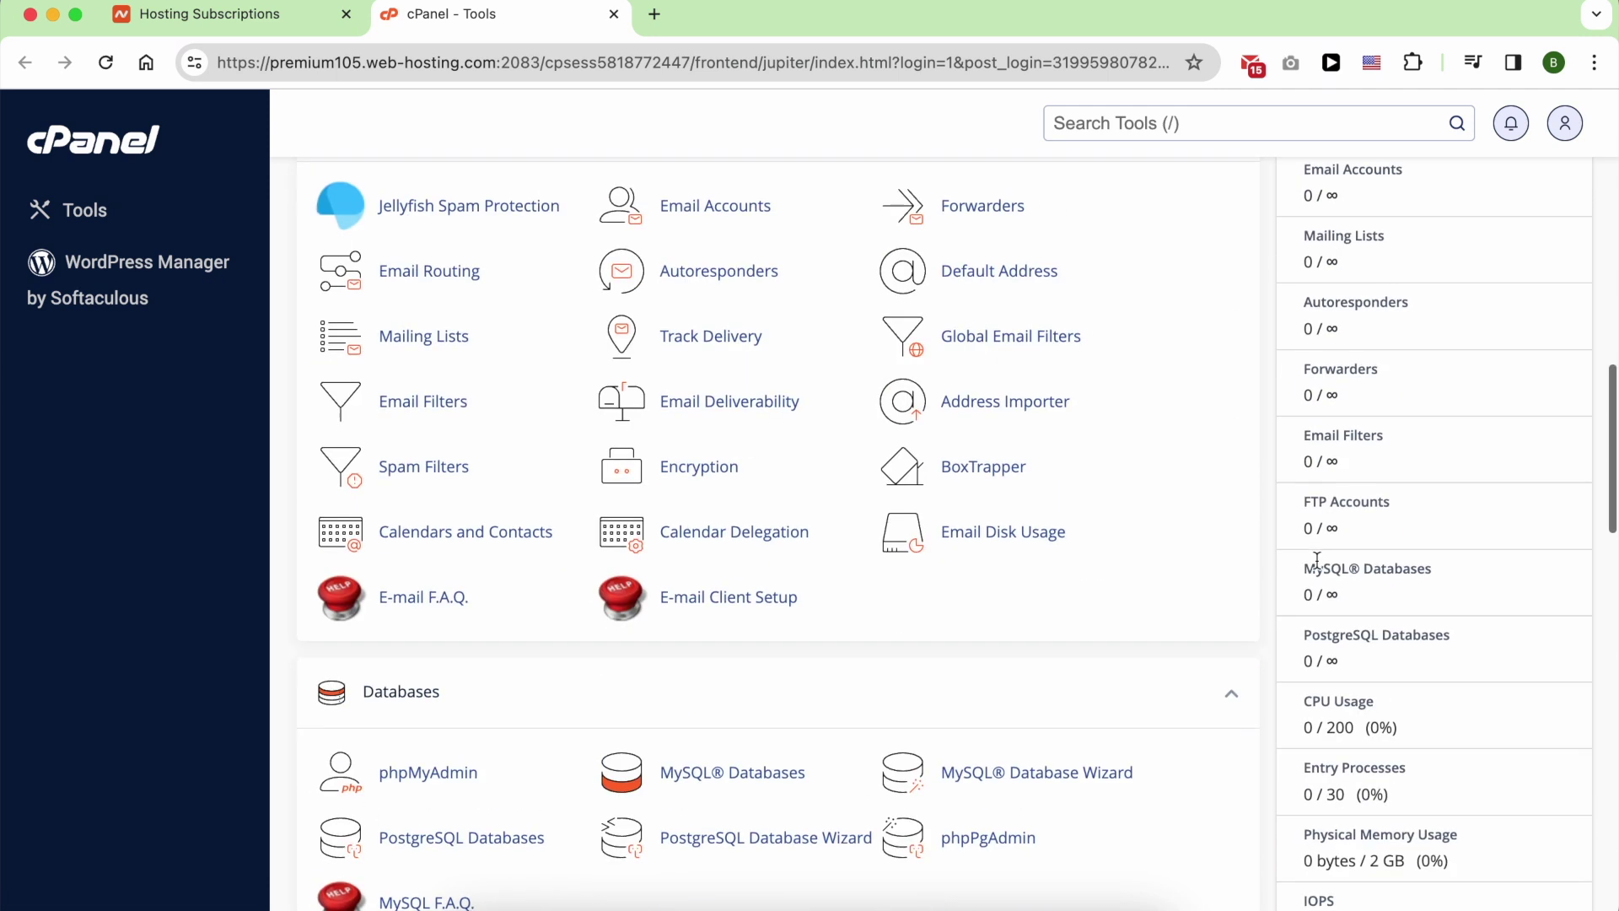
scroll(1317, 559, up, 20)
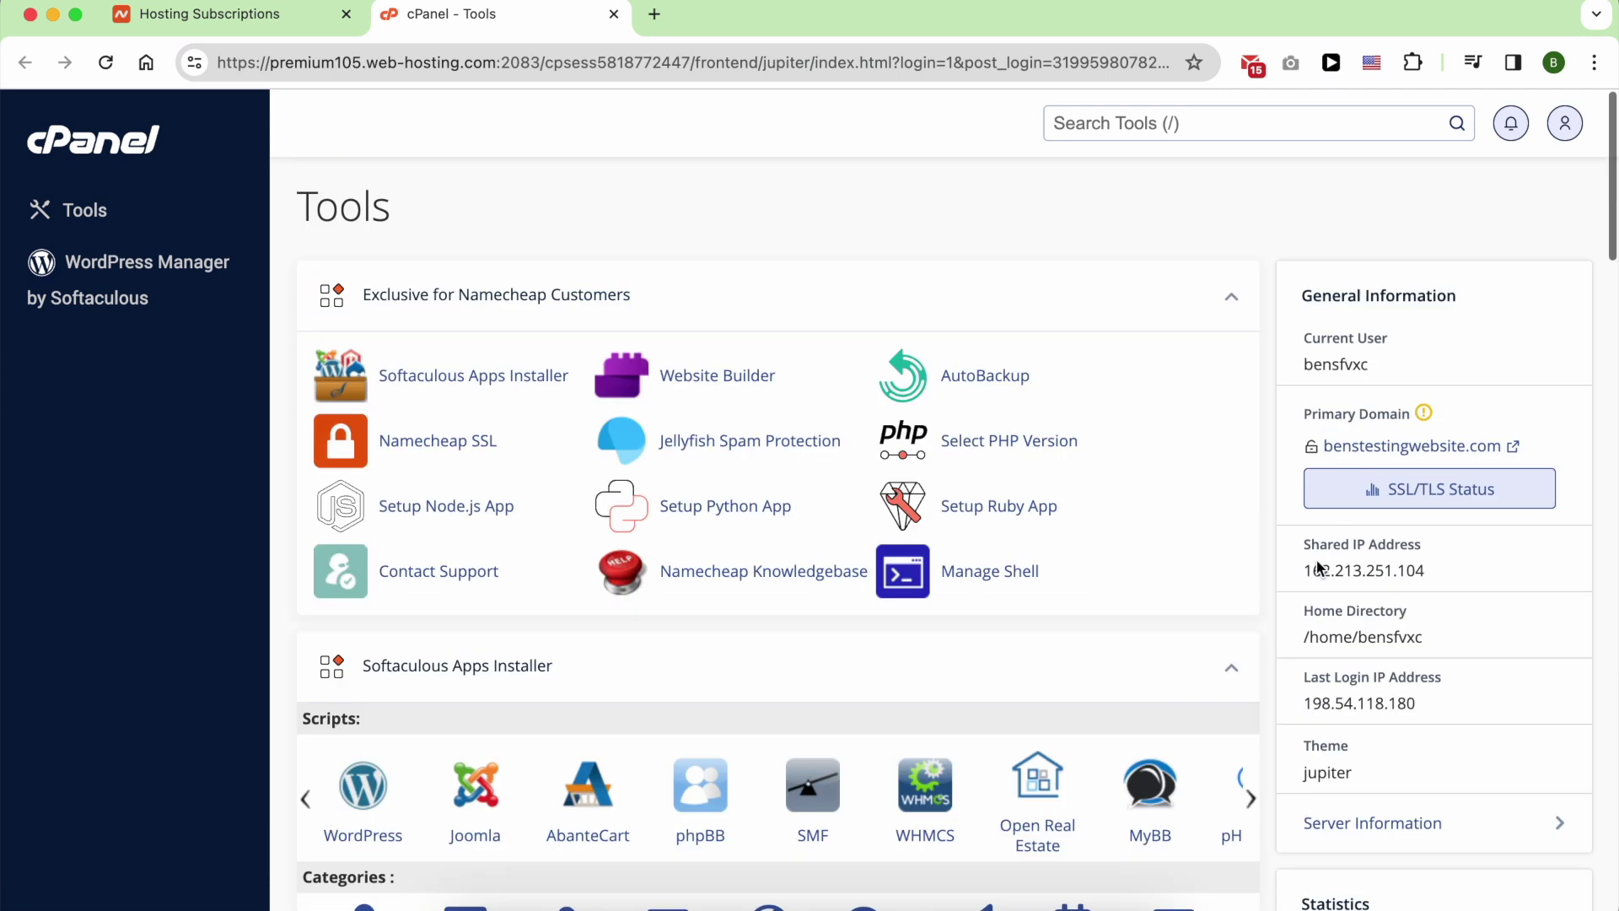